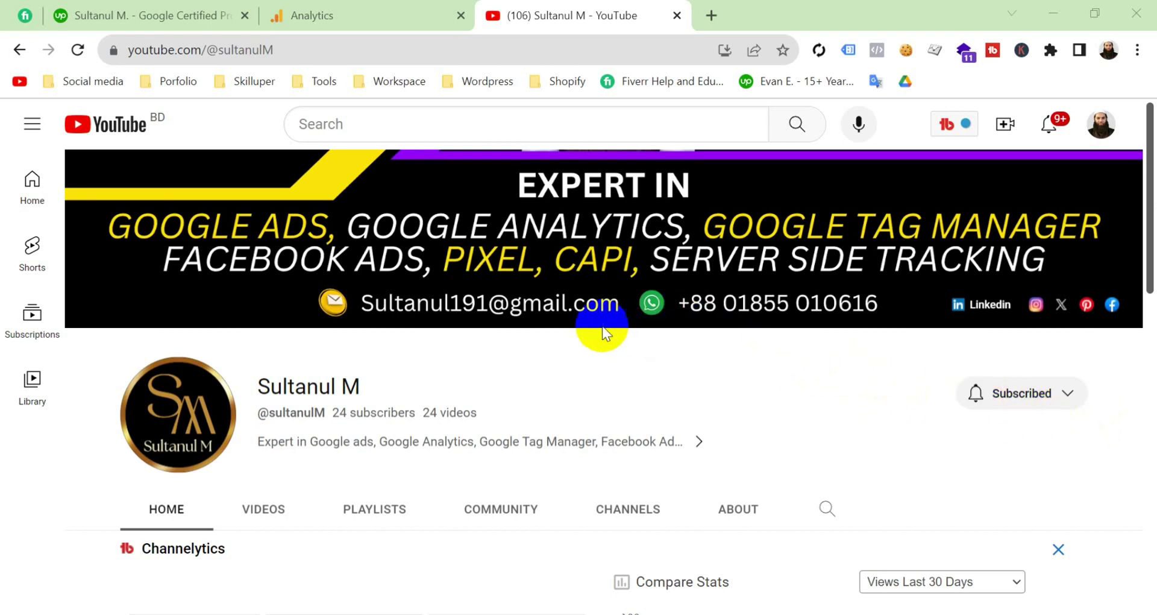
- Switch to the other Chrome window, search Google for "google analytics" and open the Google Analytics site
{"action": "key", "text": "alt+Tab"}
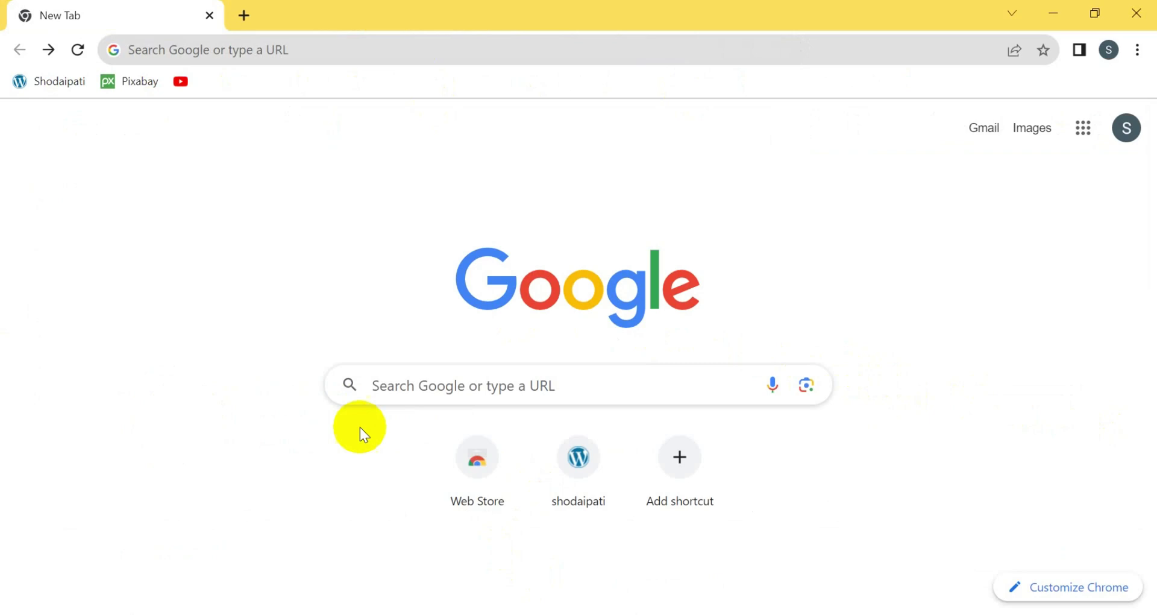
{"action": "left_click", "coordinate": [478, 377]}
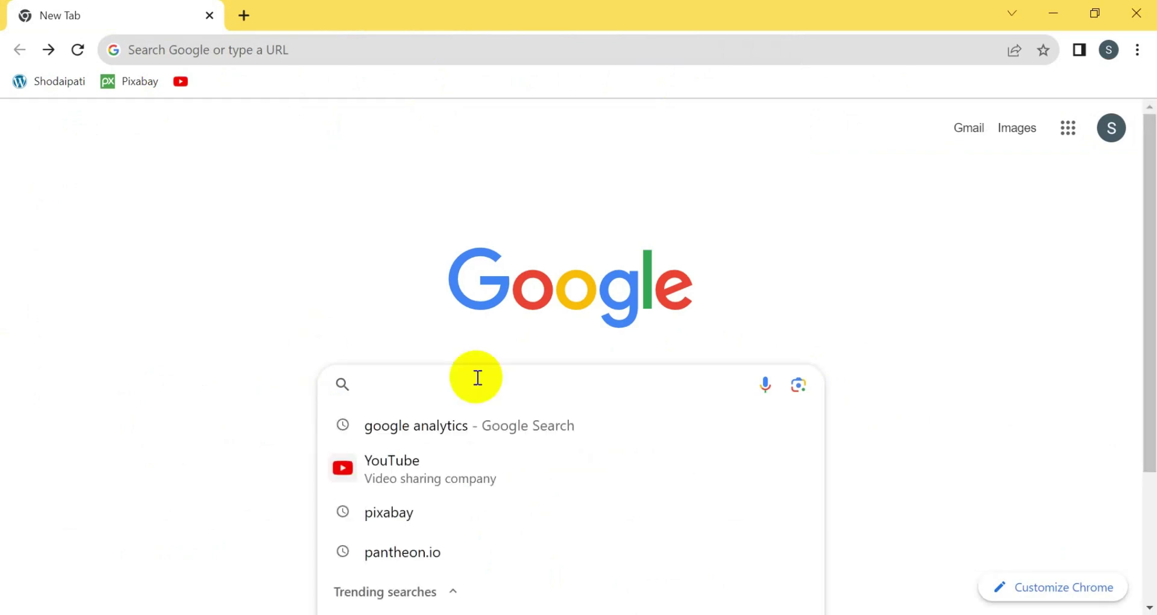
{"action": "type", "text": "google analytics"}
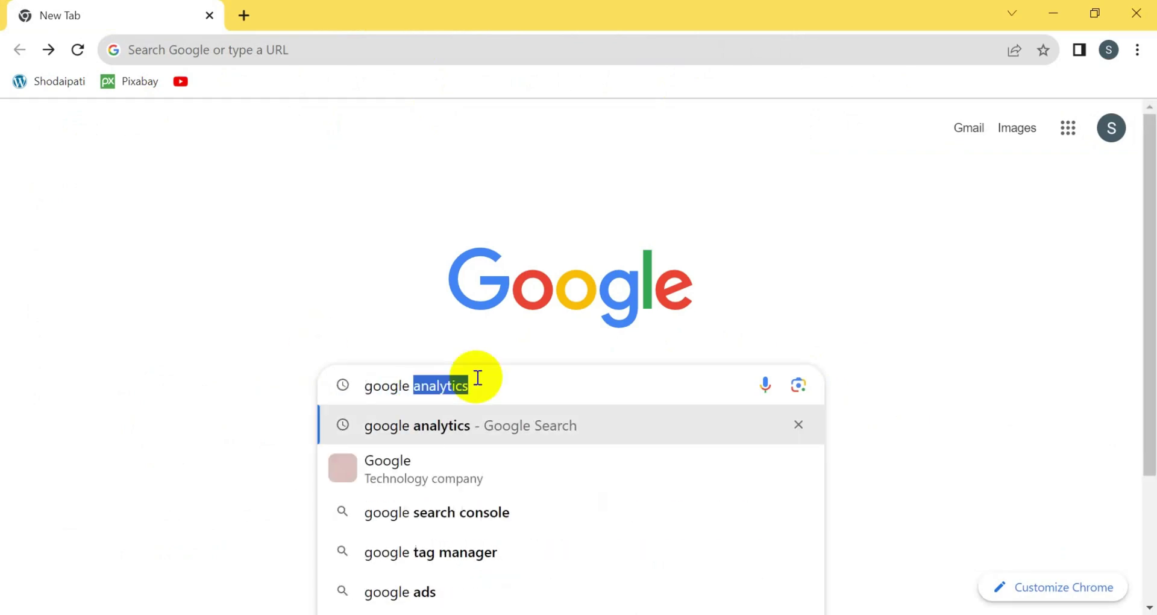
{"action": "left_click", "coordinate": [479, 439]}
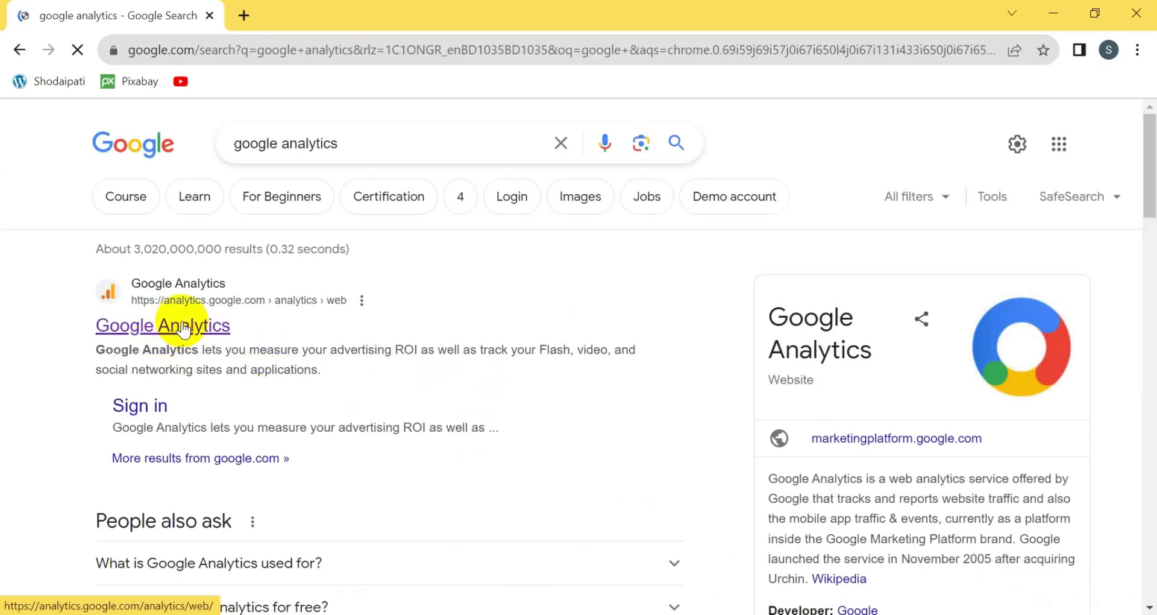
{"action": "left_click", "coordinate": [184, 329]}
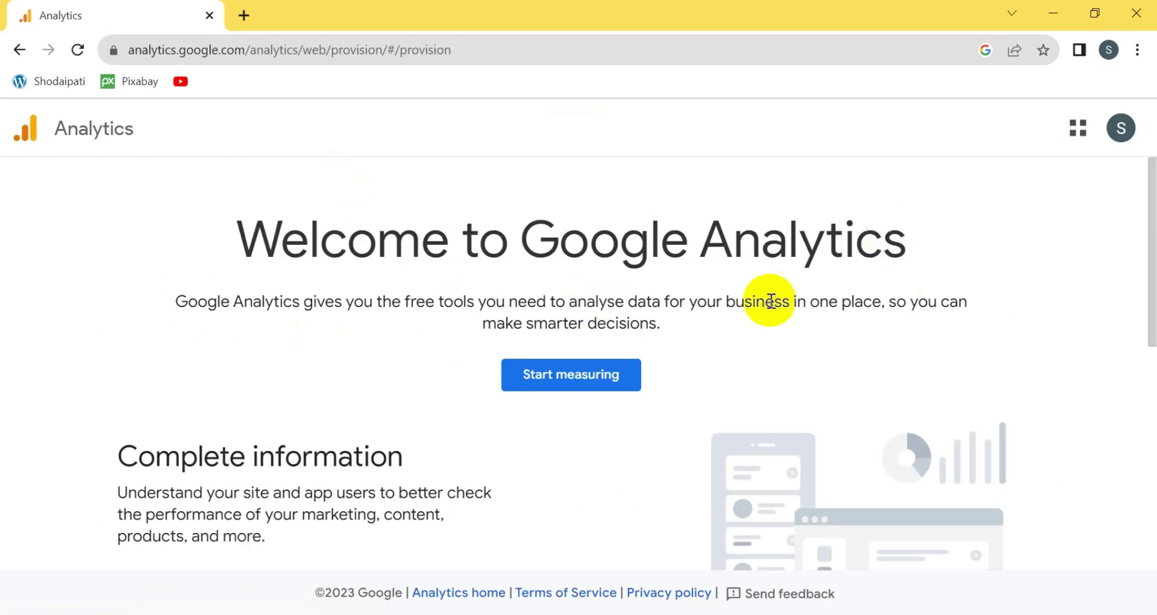
- Start measuring to begin the Analytics account setup and enter ShodaiPati as the account name
{"action": "left_click", "coordinate": [583, 381]}
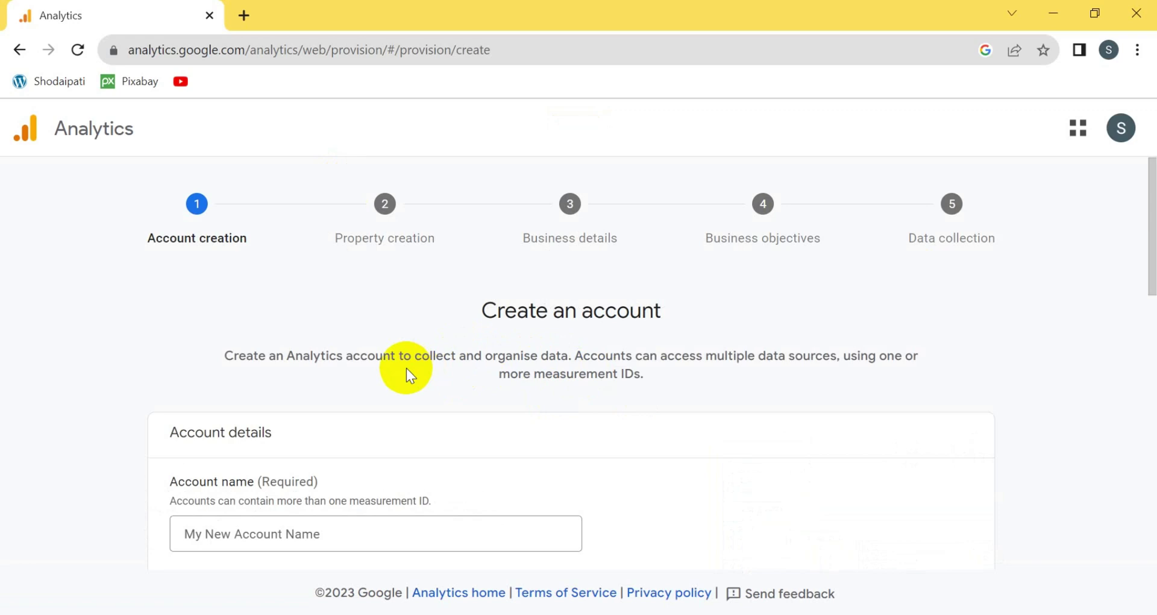
{"action": "scroll", "coordinate": [470, 362], "scroll_direction": "down", "scroll_amount": 2}
{"action": "scroll", "coordinate": [470, 361], "scroll_direction": "up", "scroll_amount": 2}
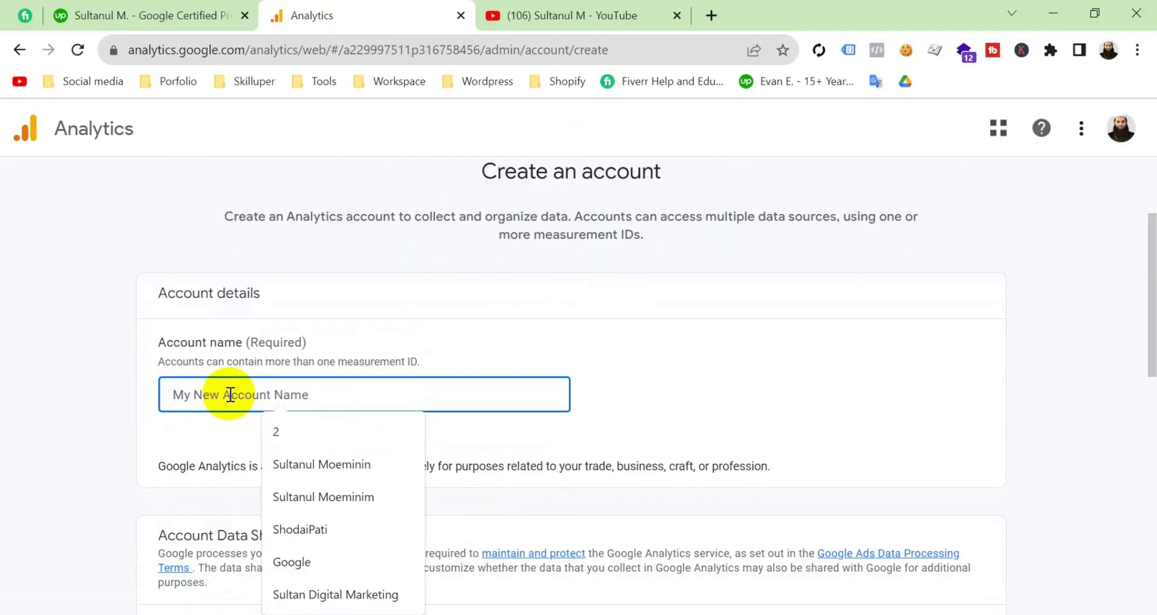
{"action": "type", "text": "Shodai"}
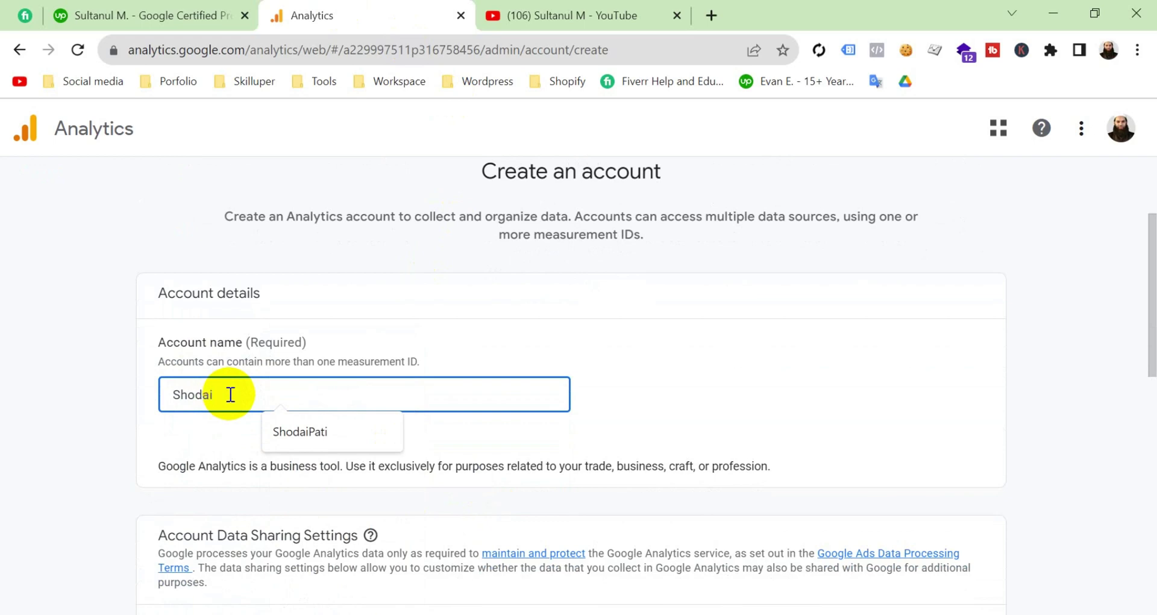
{"action": "type", "text": "Pati"}
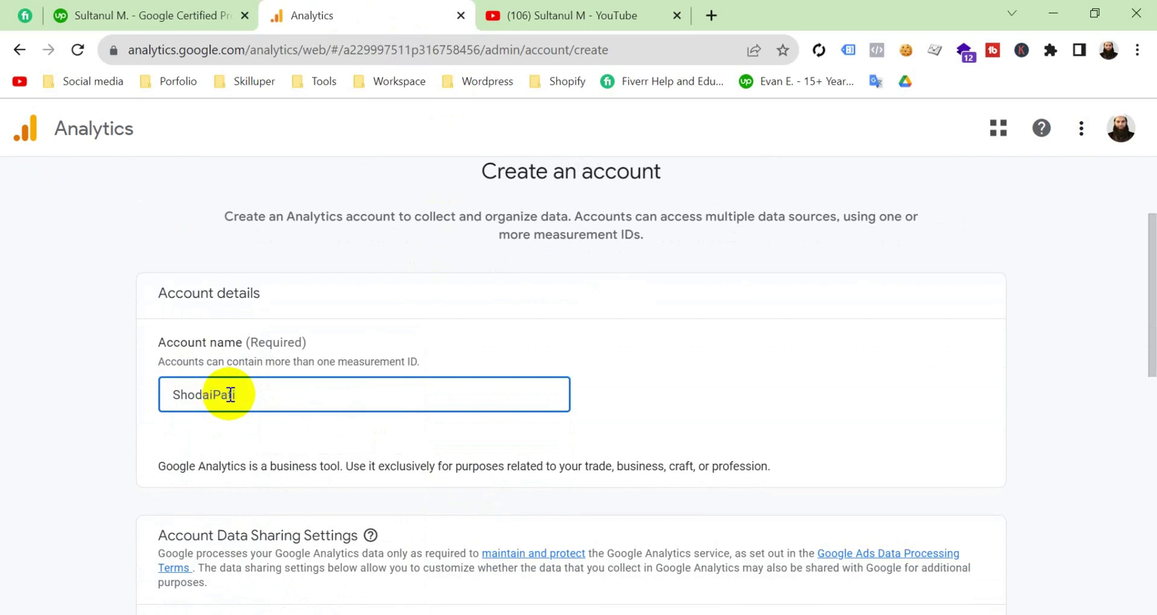
- Enable data sharing for Google products & services and continue to property creation
{"action": "scroll", "coordinate": [703, 356], "scroll_direction": "down", "scroll_amount": 5}
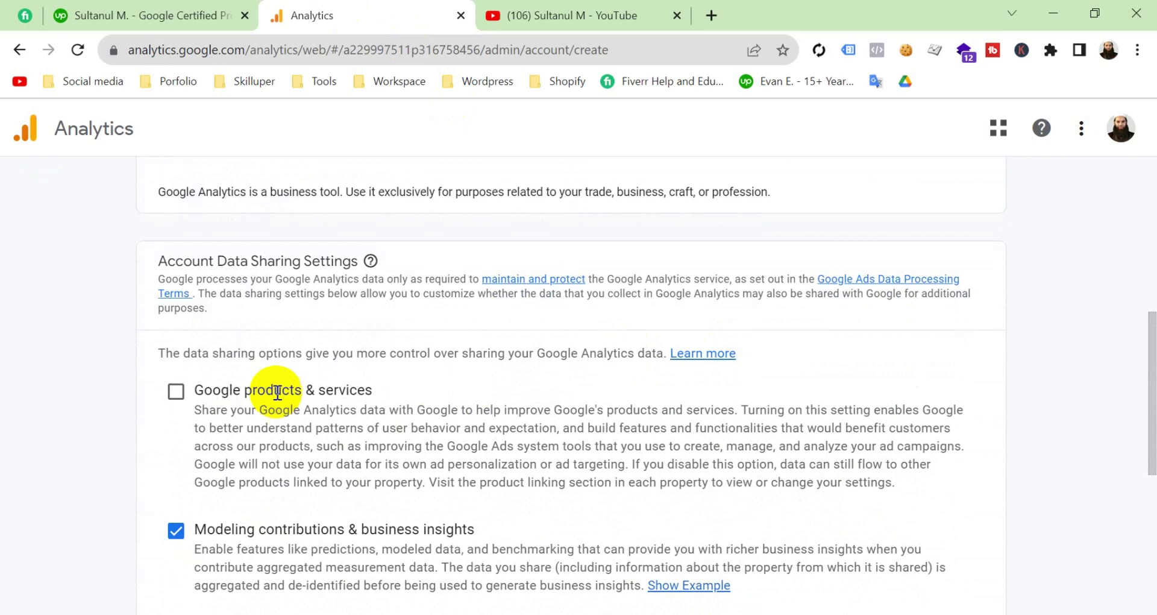
{"action": "left_click", "coordinate": [175, 392]}
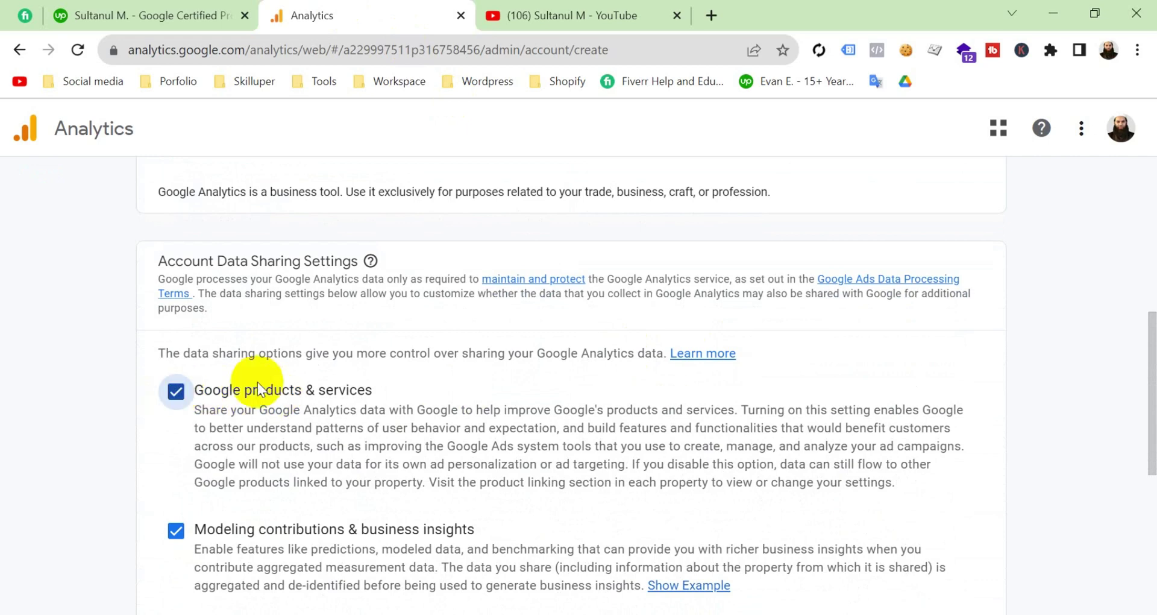
{"action": "scroll", "coordinate": [258, 389], "scroll_direction": "down", "scroll_amount": 7}
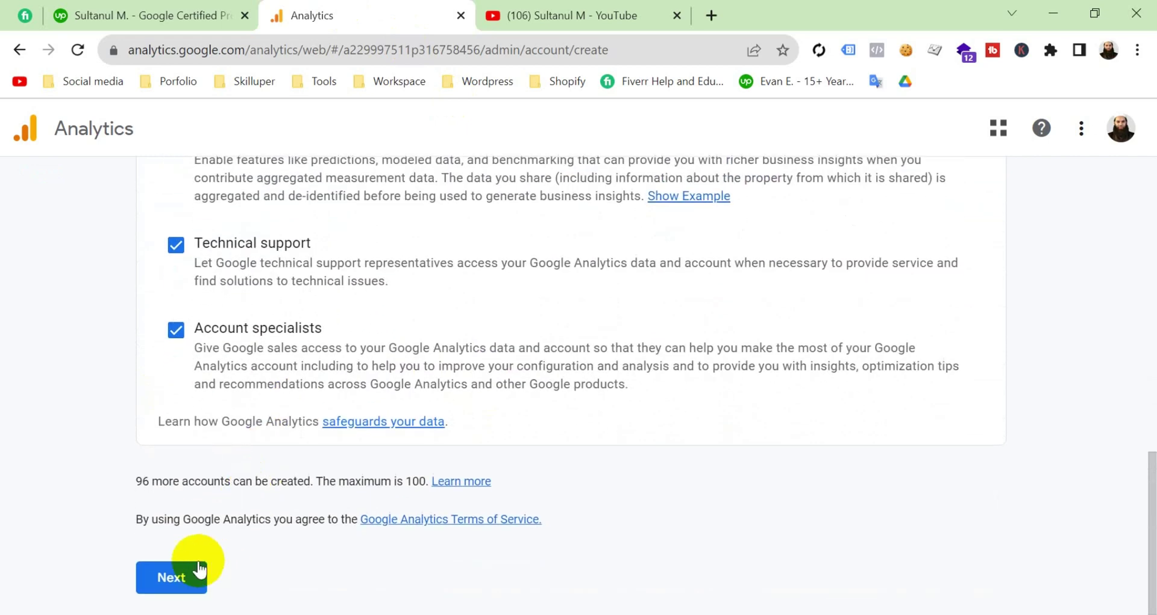
{"action": "left_click", "coordinate": [199, 567]}
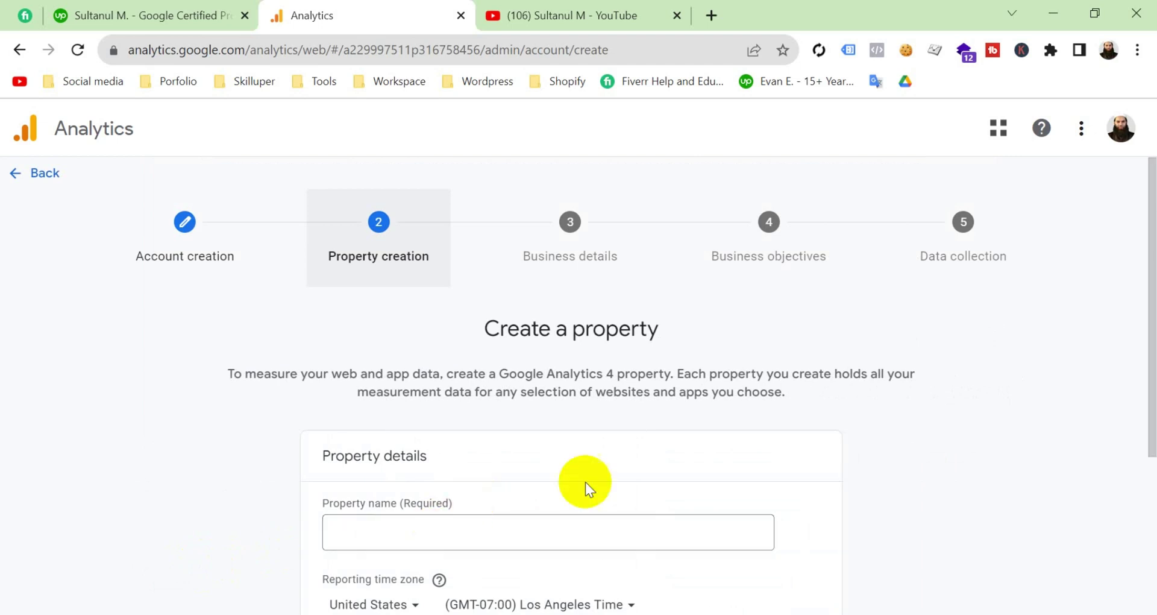
- Enter ShodaiPati as the property name in the property details
{"action": "scroll", "coordinate": [671, 452], "scroll_direction": "down", "scroll_amount": 4}
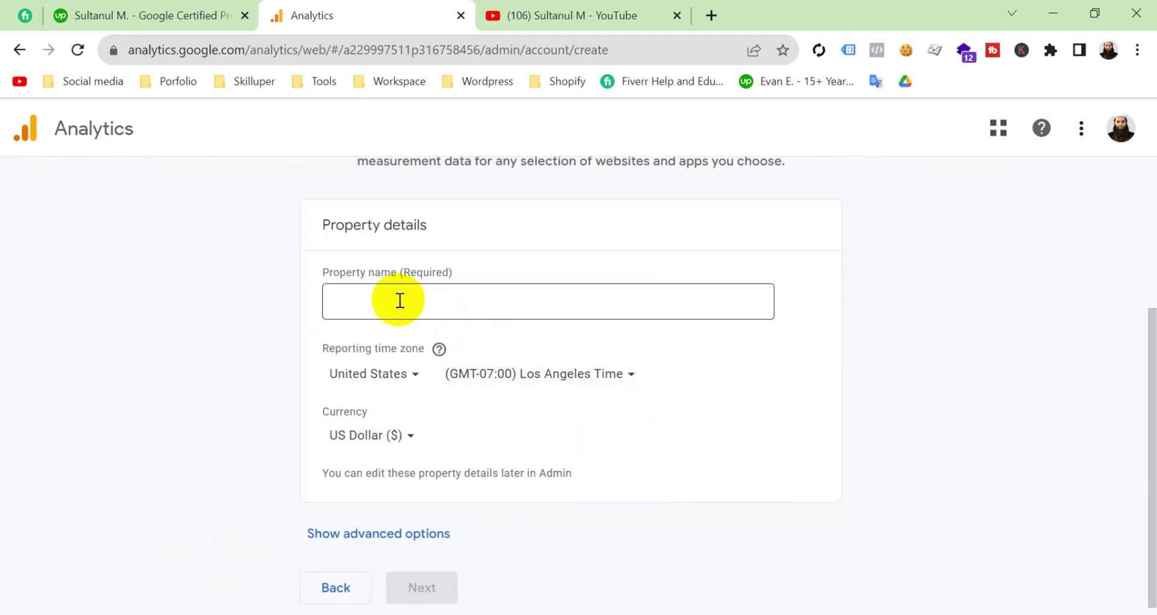
{"action": "left_click", "coordinate": [399, 300]}
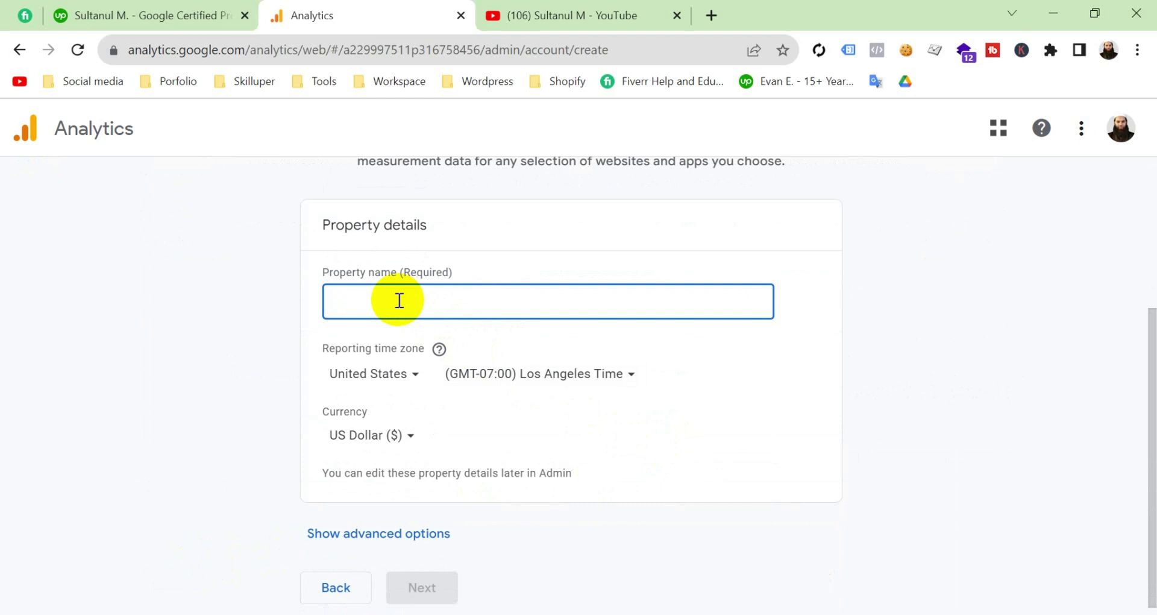
{"action": "type", "text": "ShodaiPati"}
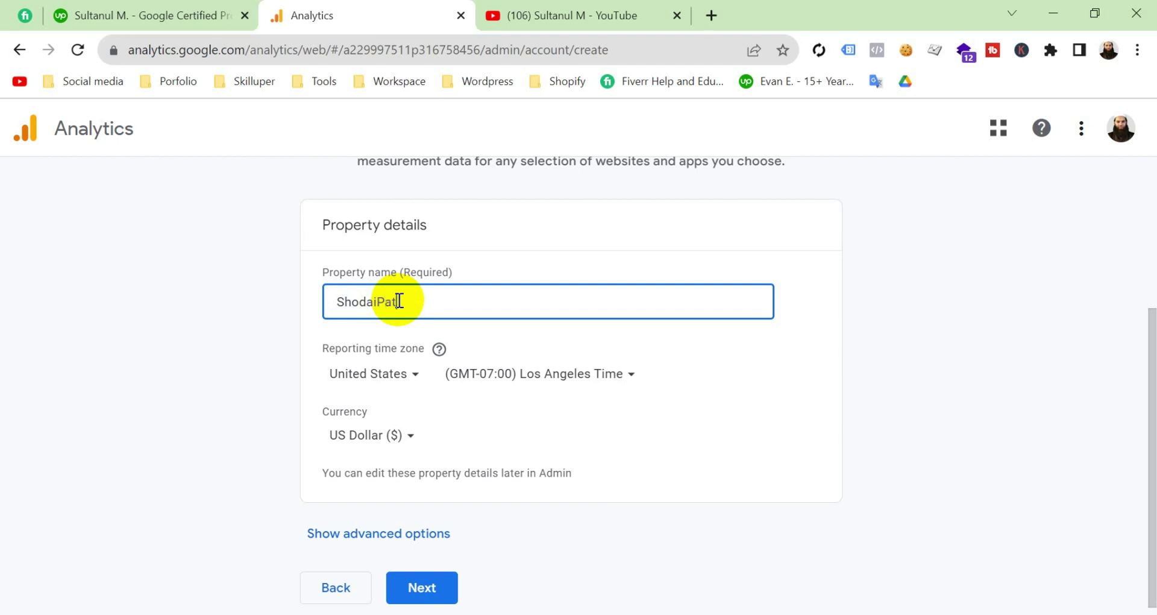
- Set the reporting time zone country to Bangladesh and the currency to Bangladeshi Taka, continuing to the business details
{"action": "scroll", "coordinate": [622, 437], "scroll_direction": "down", "scroll_amount": 1}
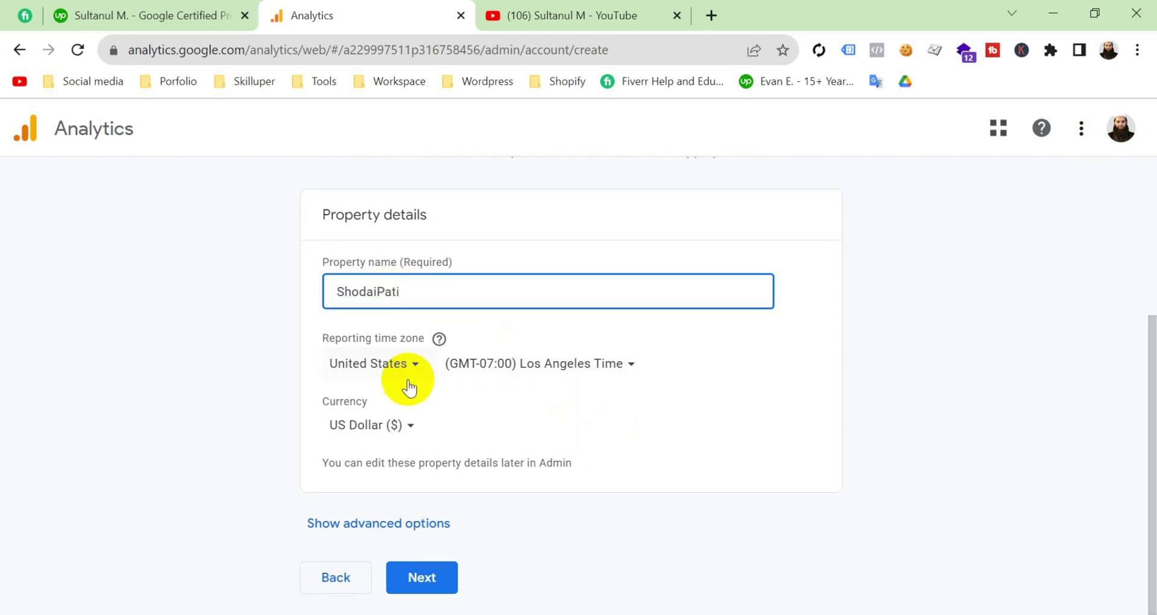
{"action": "left_click", "coordinate": [413, 369]}
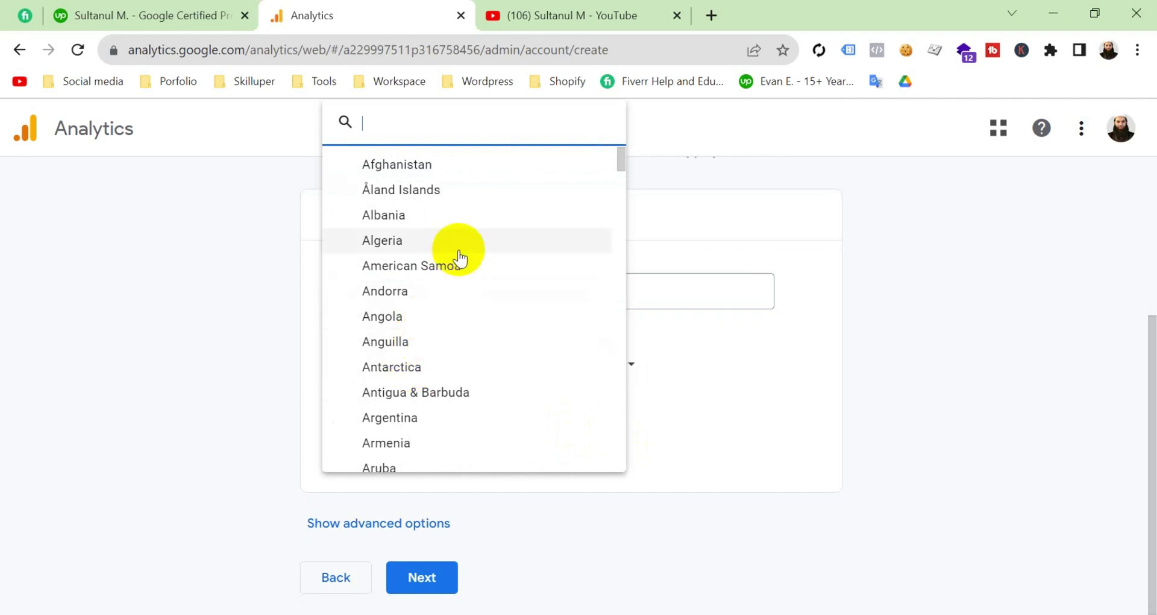
{"action": "type", "text": "ban"}
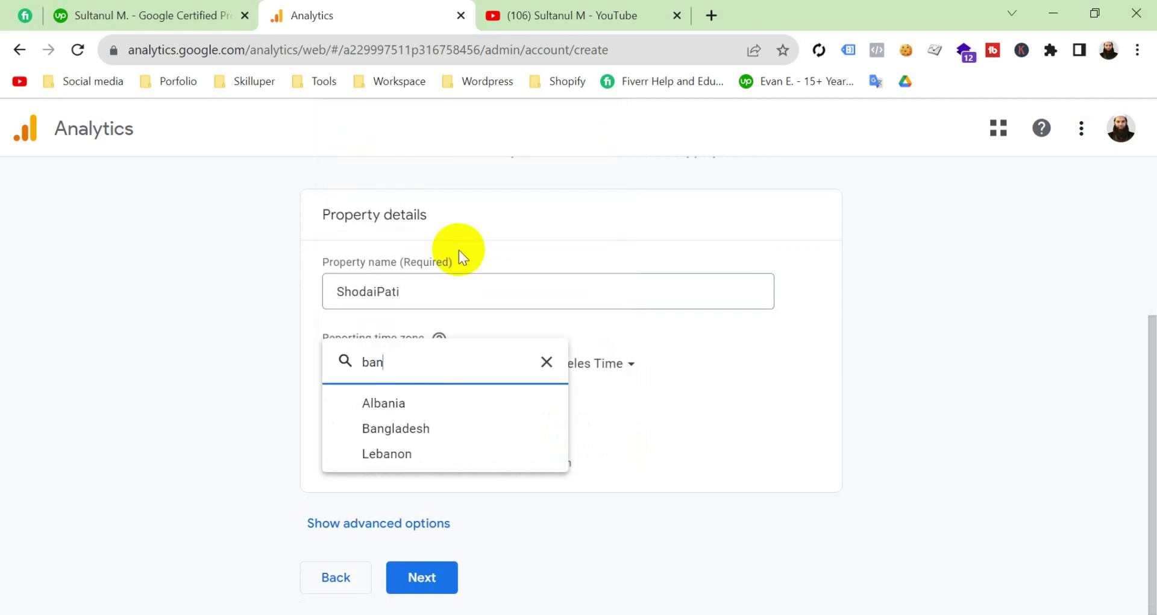
{"action": "left_click", "coordinate": [416, 428]}
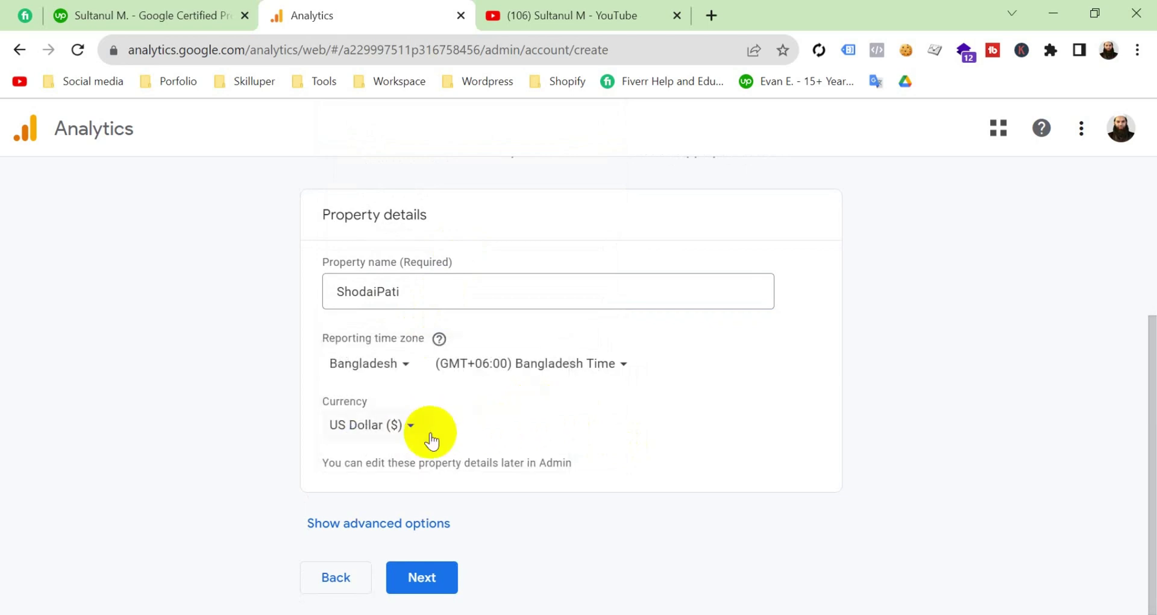
{"action": "left_click", "coordinate": [406, 425]}
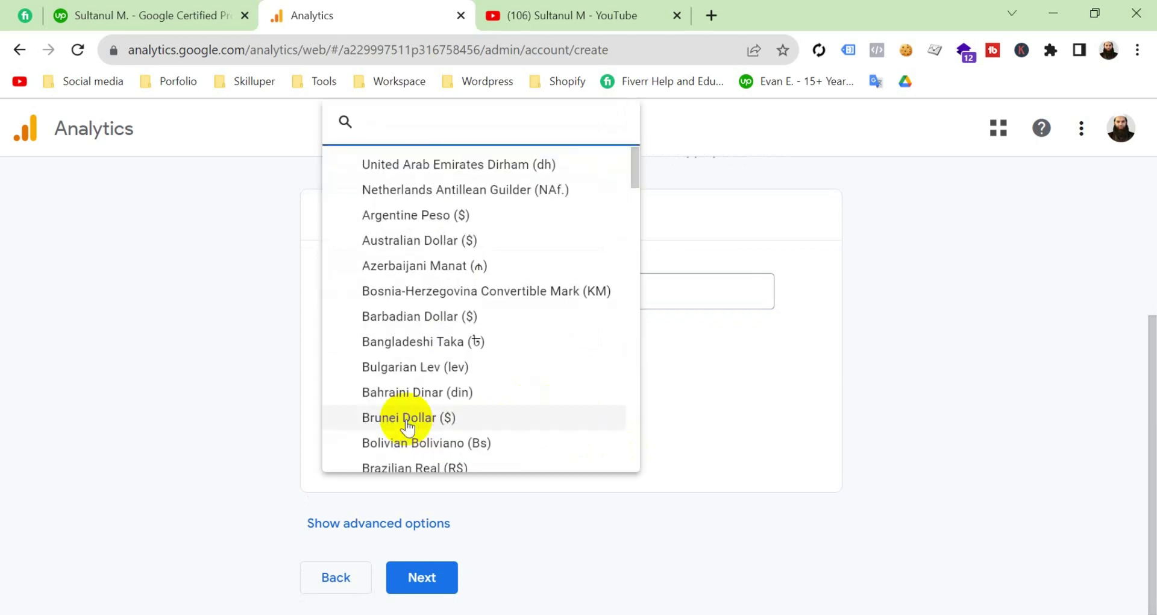
{"action": "left_click", "coordinate": [449, 346]}
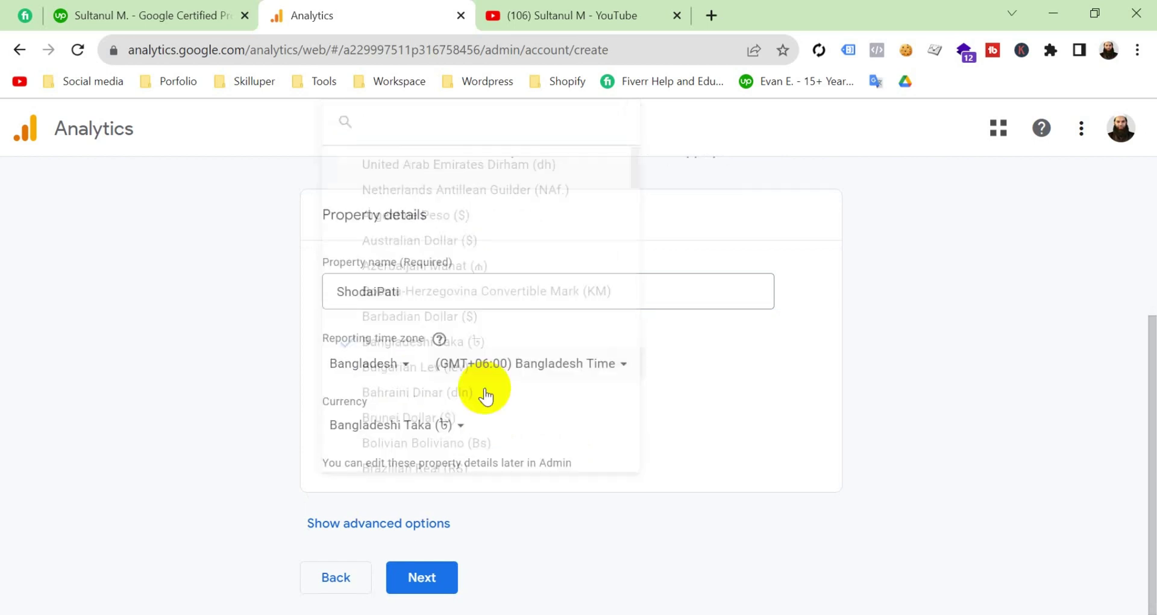
{"action": "left_click", "coordinate": [433, 583]}
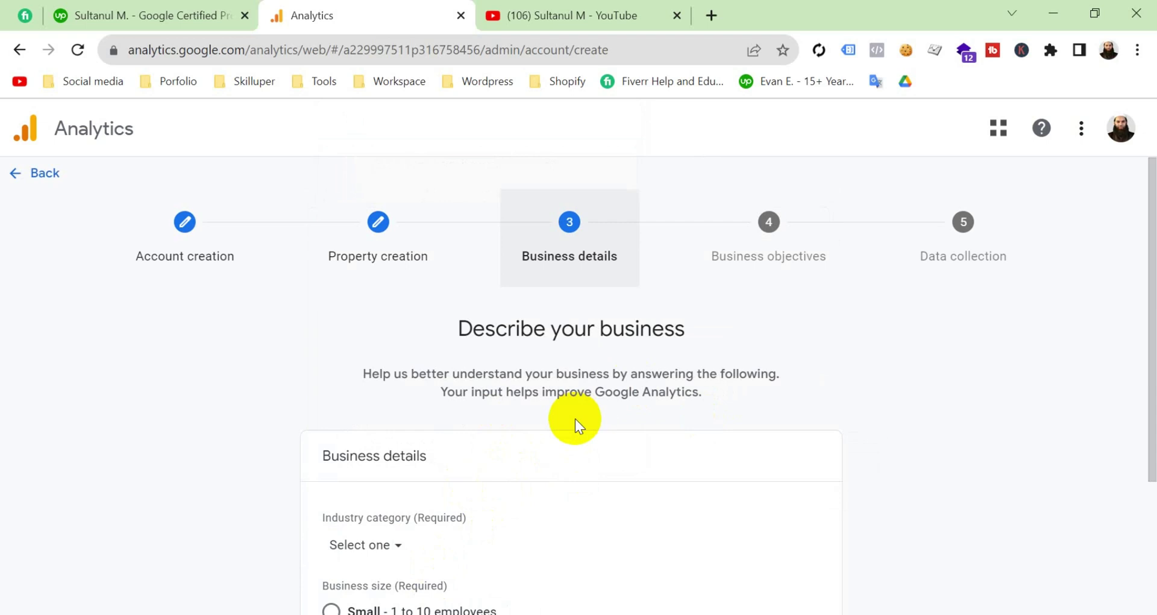
- Set the industry category to Shopping and the business size to Small (1 to 10 employees), continuing to the business objectives
{"action": "scroll", "coordinate": [575, 418], "scroll_direction": "down", "scroll_amount": 3}
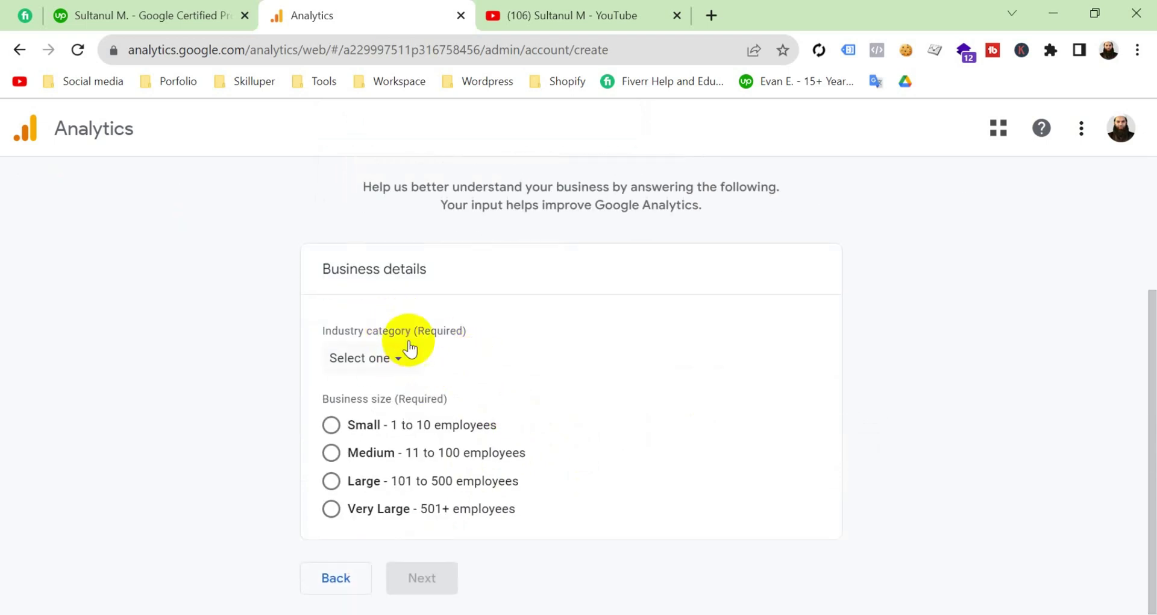
{"action": "left_click", "coordinate": [408, 358]}
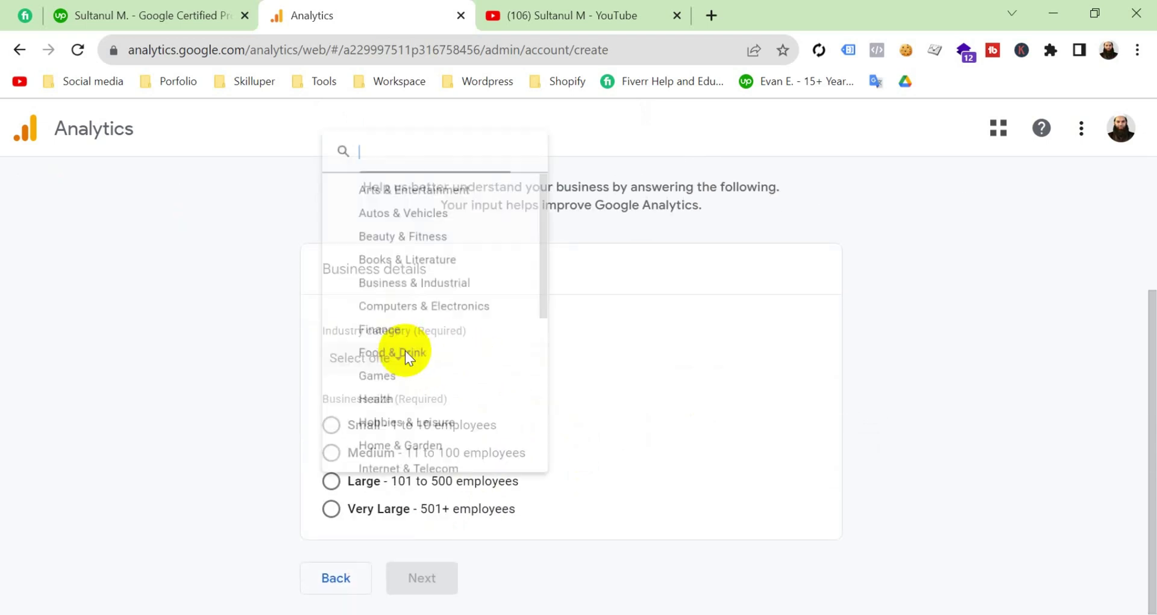
{"action": "scroll", "coordinate": [435, 378], "scroll_direction": "down", "scroll_amount": 4}
{"action": "scroll", "coordinate": [438, 378], "scroll_direction": "down", "scroll_amount": 1}
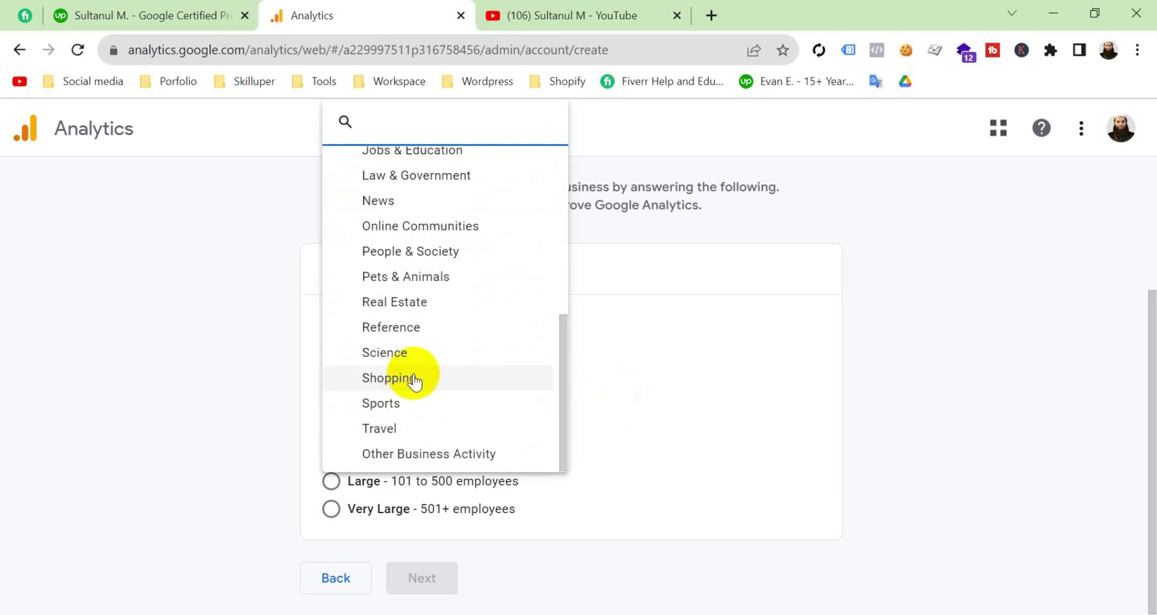
{"action": "left_click", "coordinate": [414, 378]}
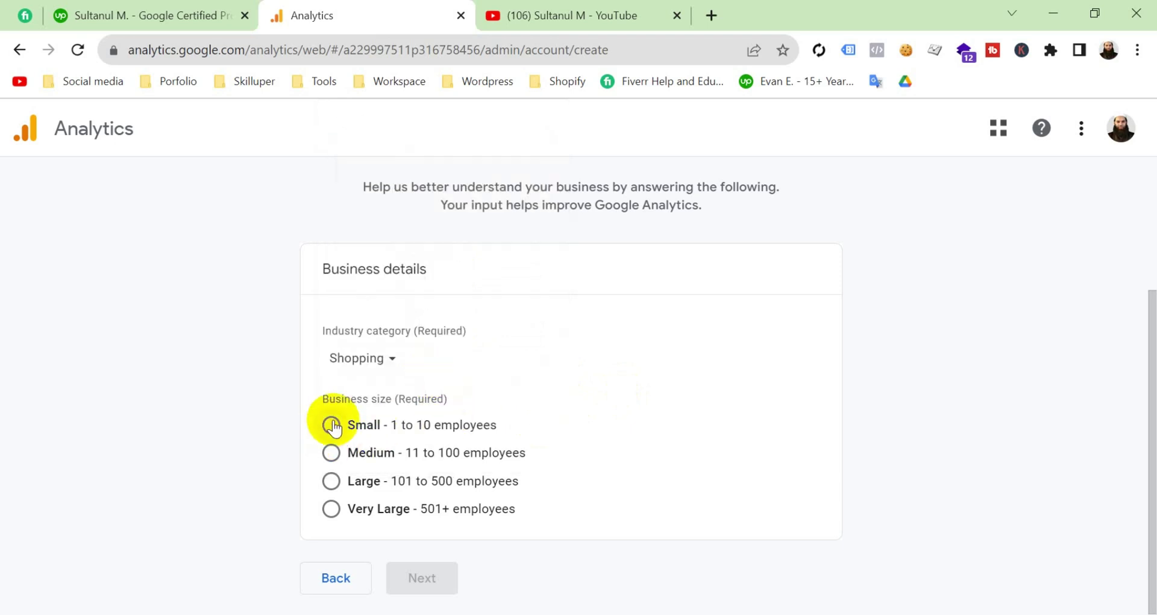
{"action": "left_click", "coordinate": [334, 426]}
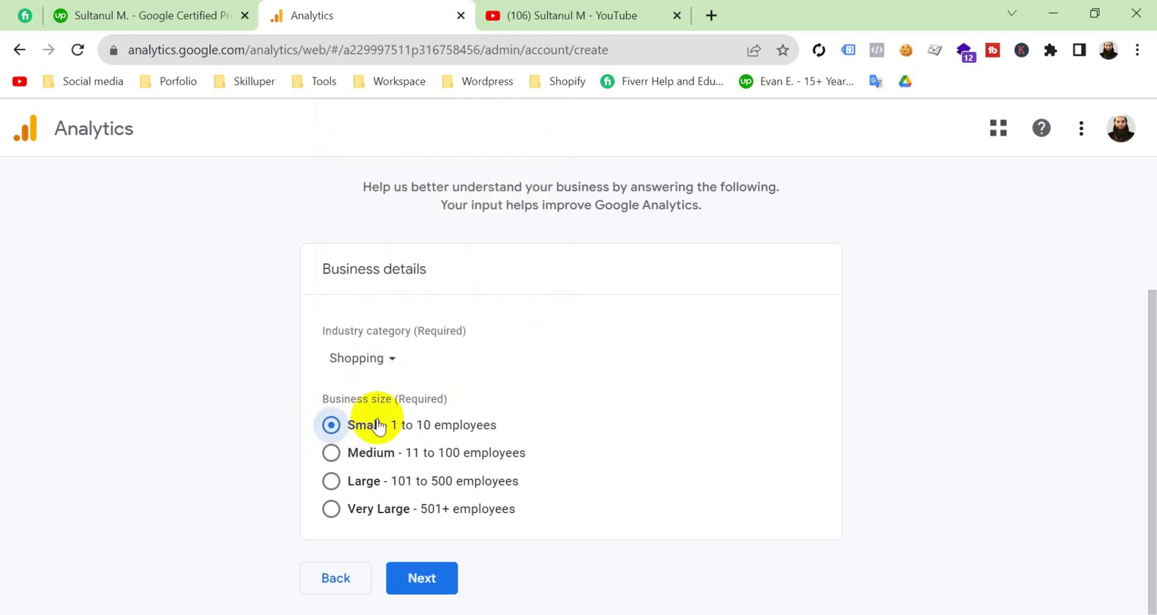
{"action": "left_click", "coordinate": [435, 581]}
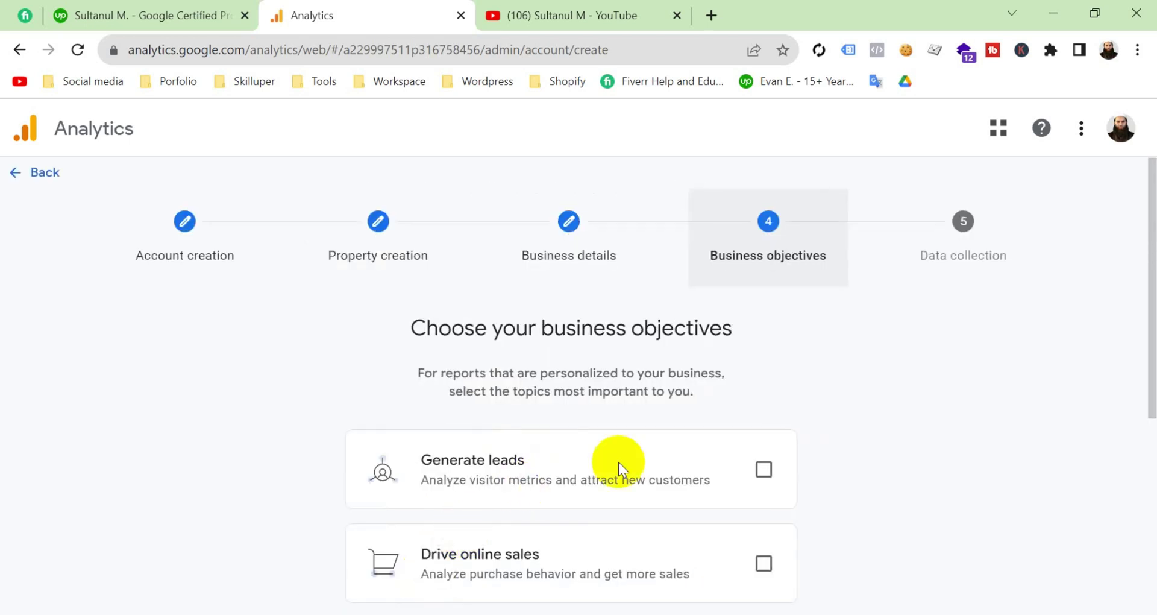
- Review the business objectives and choose Get baseline reports
{"action": "scroll", "coordinate": [603, 454], "scroll_direction": "down", "scroll_amount": 3}
{"action": "scroll", "coordinate": [596, 386], "scroll_direction": "up", "scroll_amount": 2}
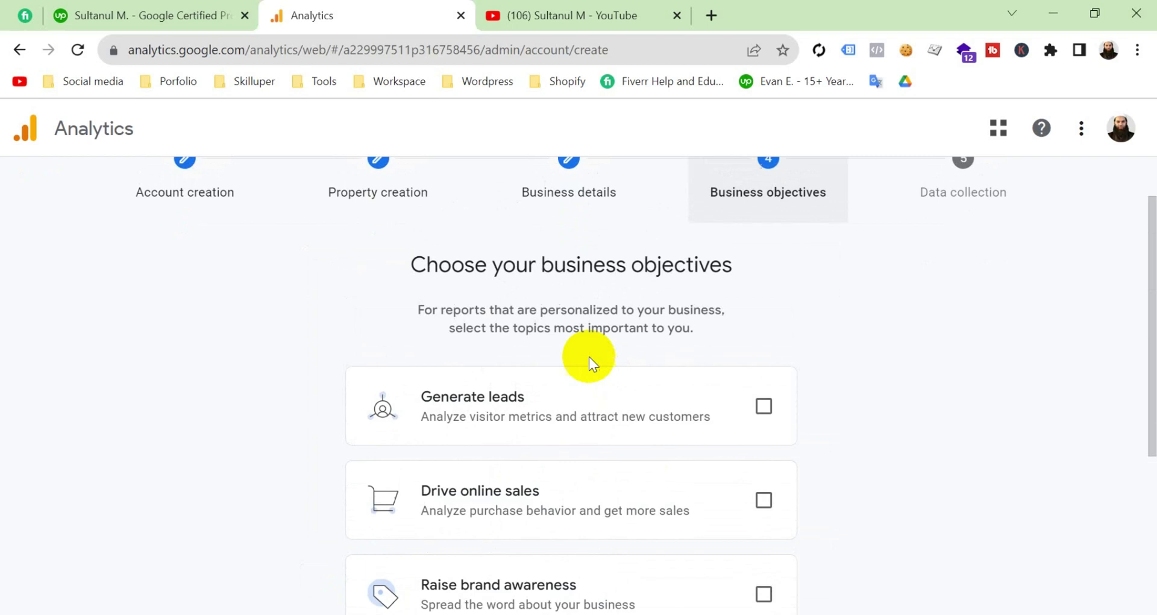
{"action": "scroll", "coordinate": [613, 361], "scroll_direction": "down", "scroll_amount": 4}
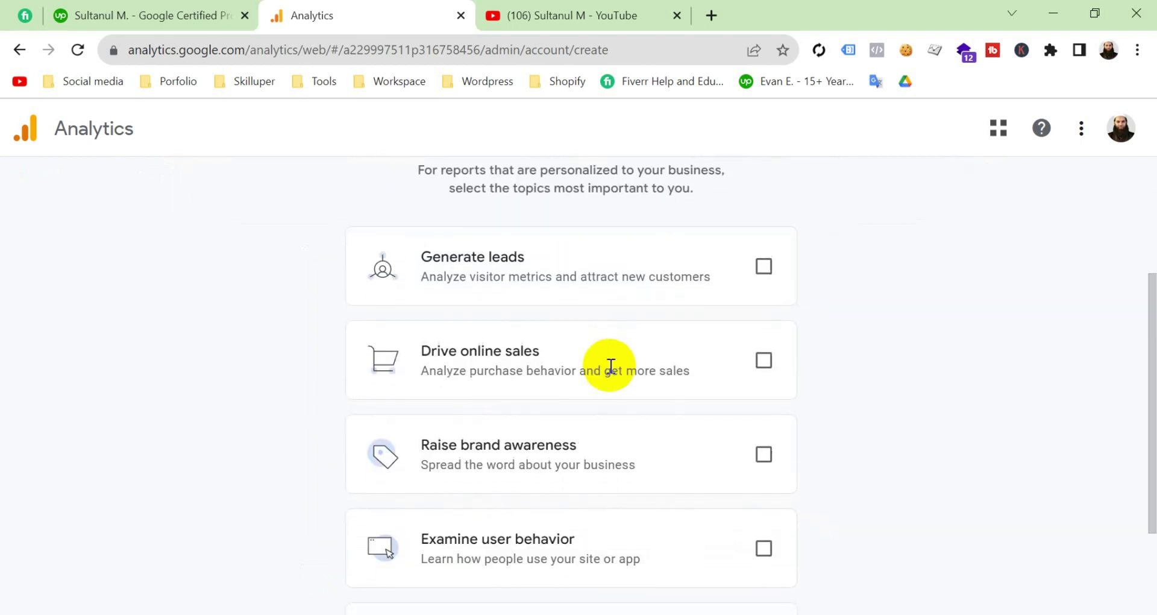
{"action": "scroll", "coordinate": [581, 364], "scroll_direction": "down", "scroll_amount": 1}
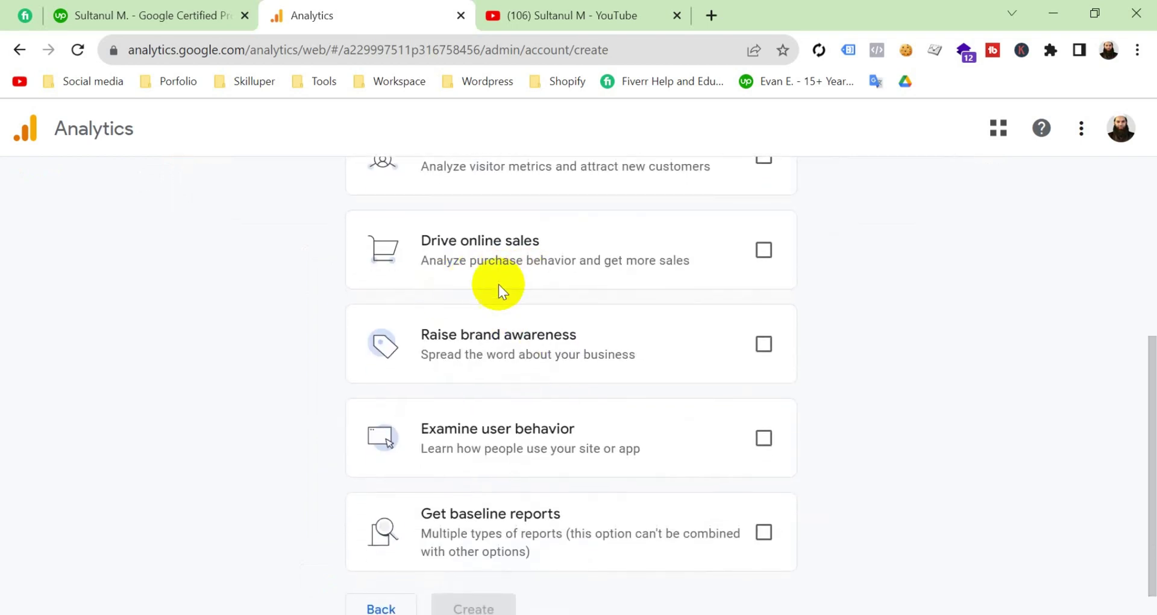
{"action": "scroll", "coordinate": [535, 305], "scroll_direction": "up", "scroll_amount": 1}
{"action": "scroll", "coordinate": [525, 323], "scroll_direction": "down", "scroll_amount": 2}
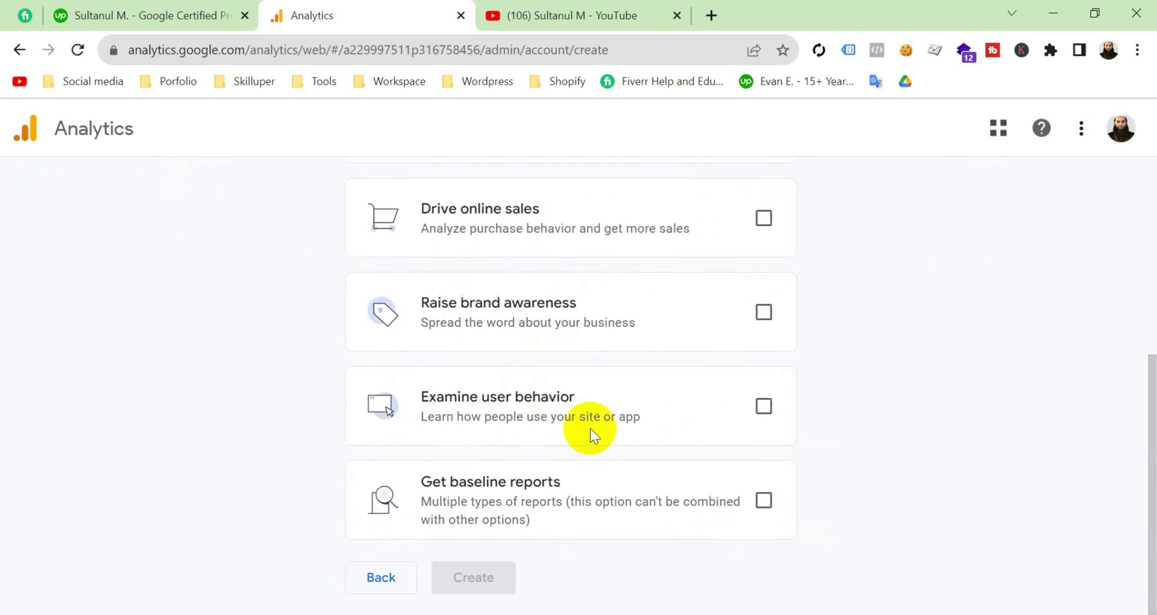
{"action": "scroll", "coordinate": [584, 445], "scroll_direction": "up", "scroll_amount": 1}
{"action": "left_click", "coordinate": [764, 501]}
{"action": "scroll", "coordinate": [794, 335], "scroll_direction": "up", "scroll_amount": 3}
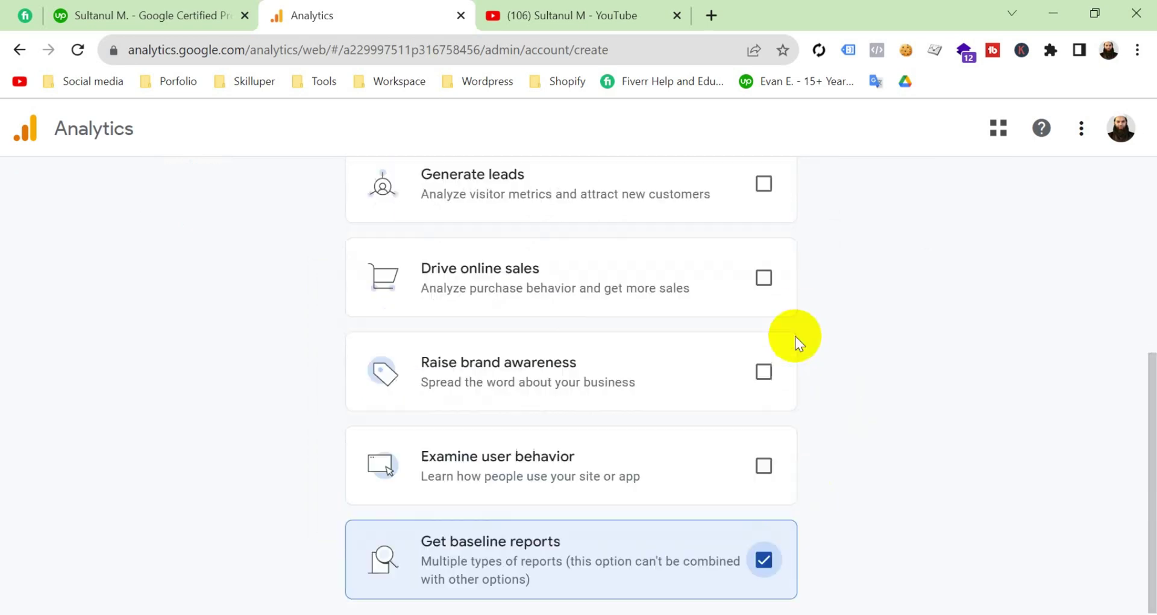
{"action": "scroll", "coordinate": [771, 329], "scroll_direction": "down", "scroll_amount": 3}
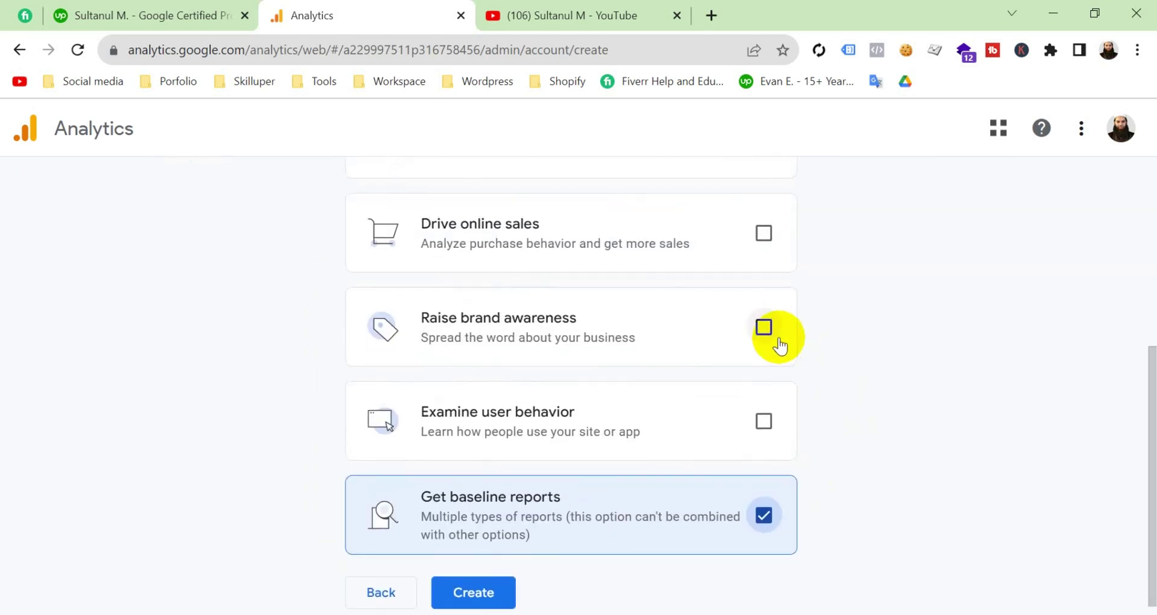
- Choose Generate leads, Drive online sales, Raise brand awareness and Examine user behavior as the business objectives, and create the account
{"action": "scroll", "coordinate": [774, 338], "scroll_direction": "up", "scroll_amount": 2}
{"action": "left_click", "coordinate": [764, 240]}
{"action": "left_click", "coordinate": [762, 333]}
{"action": "left_click", "coordinate": [763, 428]}
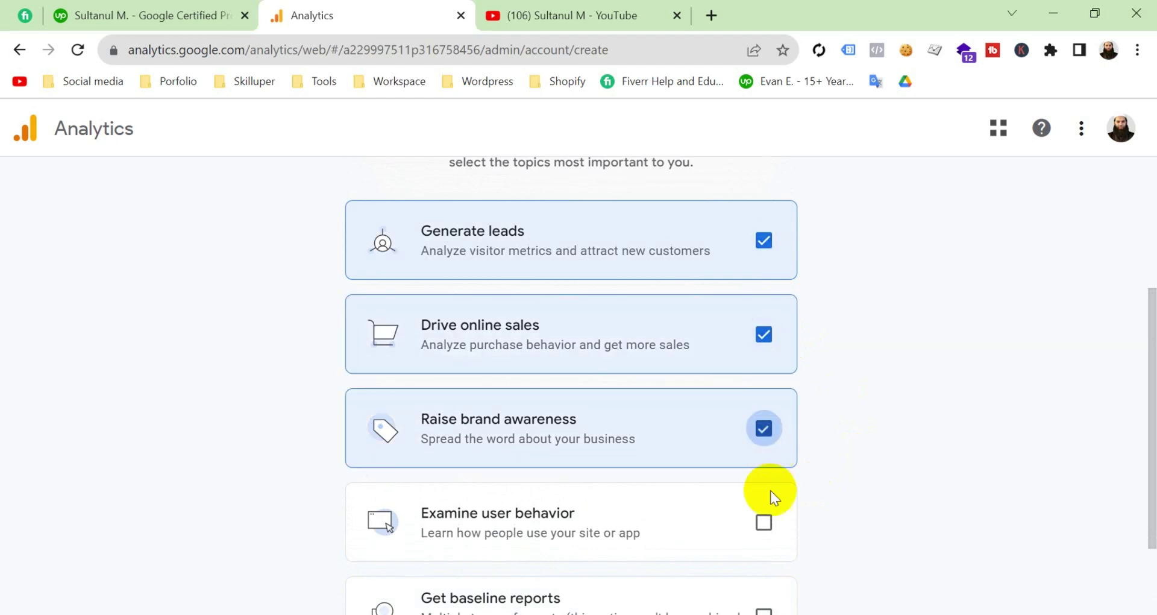
{"action": "left_click", "coordinate": [763, 521]}
{"action": "scroll", "coordinate": [817, 491], "scroll_direction": "down", "scroll_amount": 2}
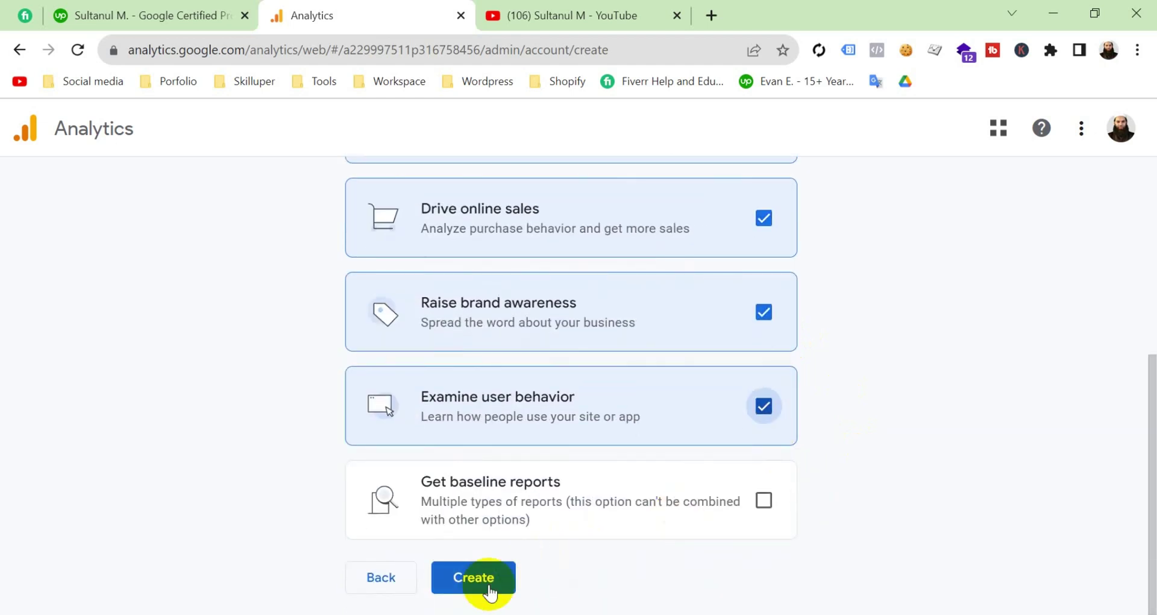
{"action": "left_click", "coordinate": [485, 579]}
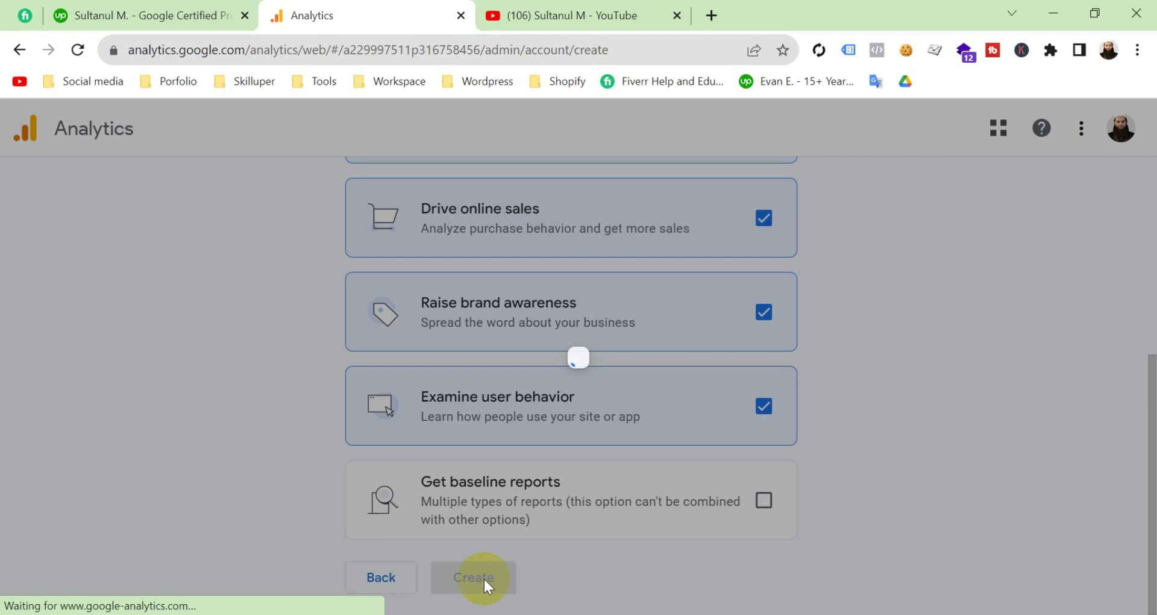
- Set the country of the Google Analytics Terms of Service Agreement to Bangladesh
{"action": "left_click", "coordinate": [422, 255]}
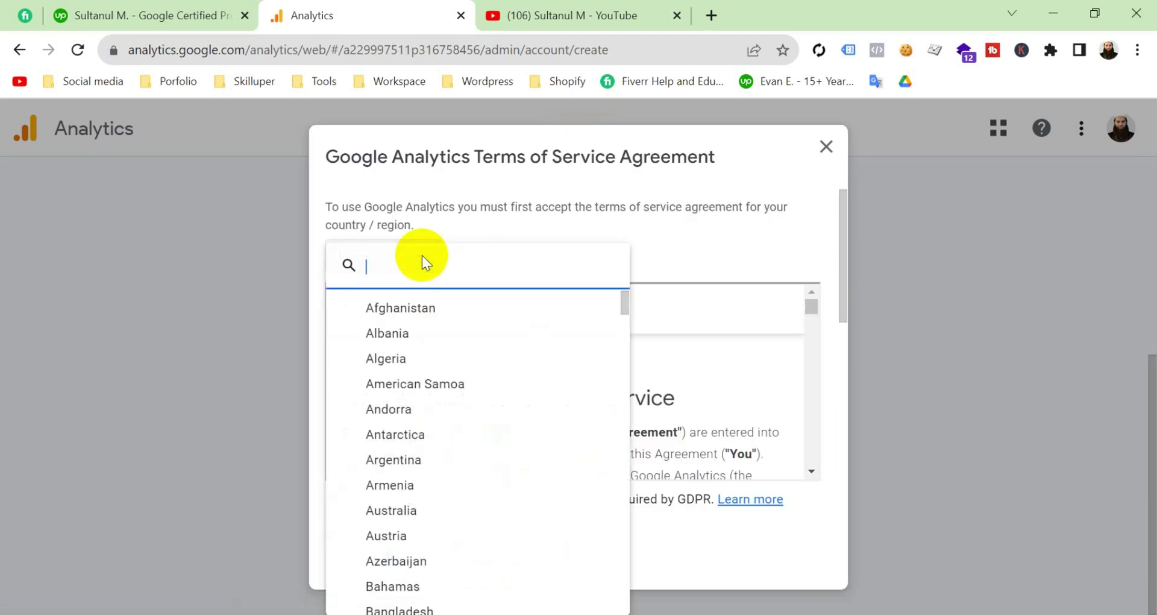
{"action": "scroll", "coordinate": [437, 512], "scroll_direction": "down", "scroll_amount": 3}
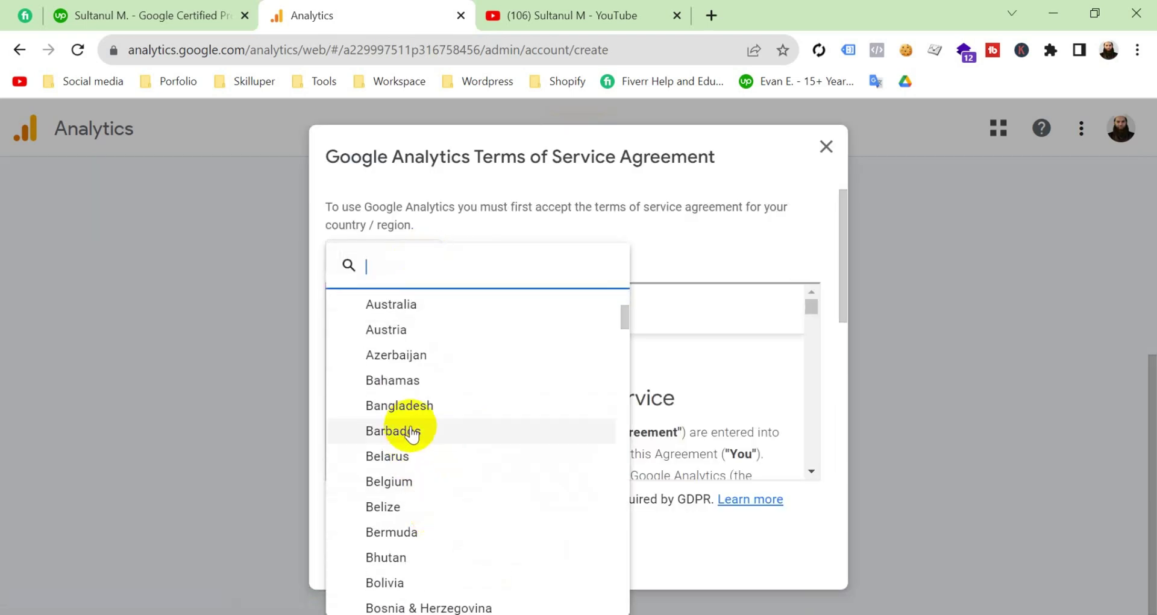
{"action": "left_click", "coordinate": [478, 401]}
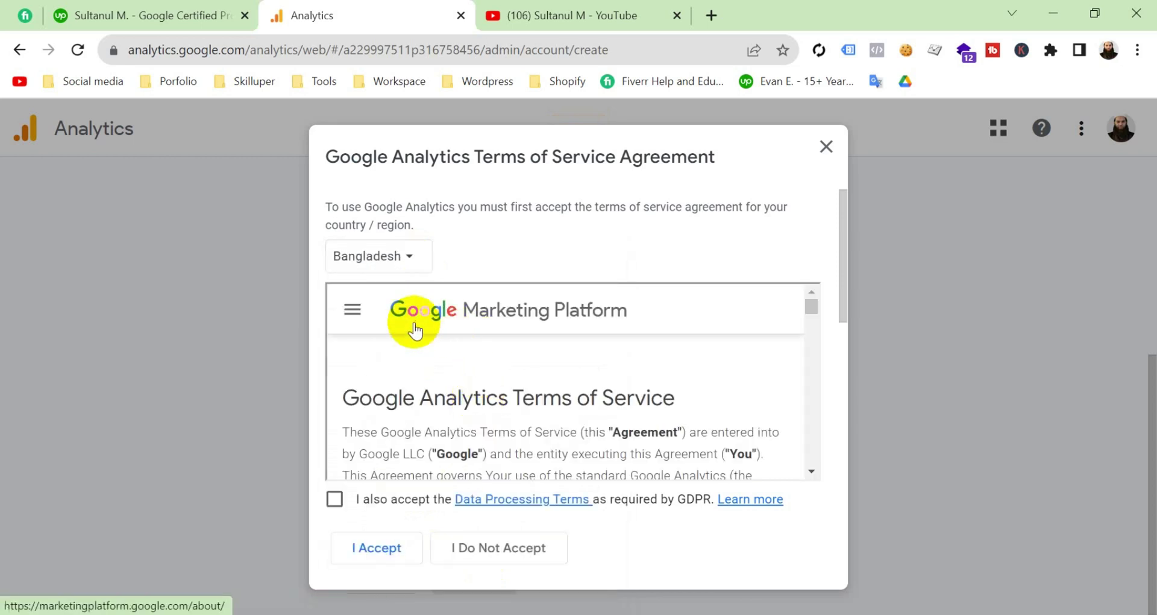
- Accept the Data Processing Terms and the Measurement Controller-Controller Data Protection Terms, and agree to the terms of service
{"action": "scroll", "coordinate": [415, 330], "scroll_direction": "down", "scroll_amount": 2}
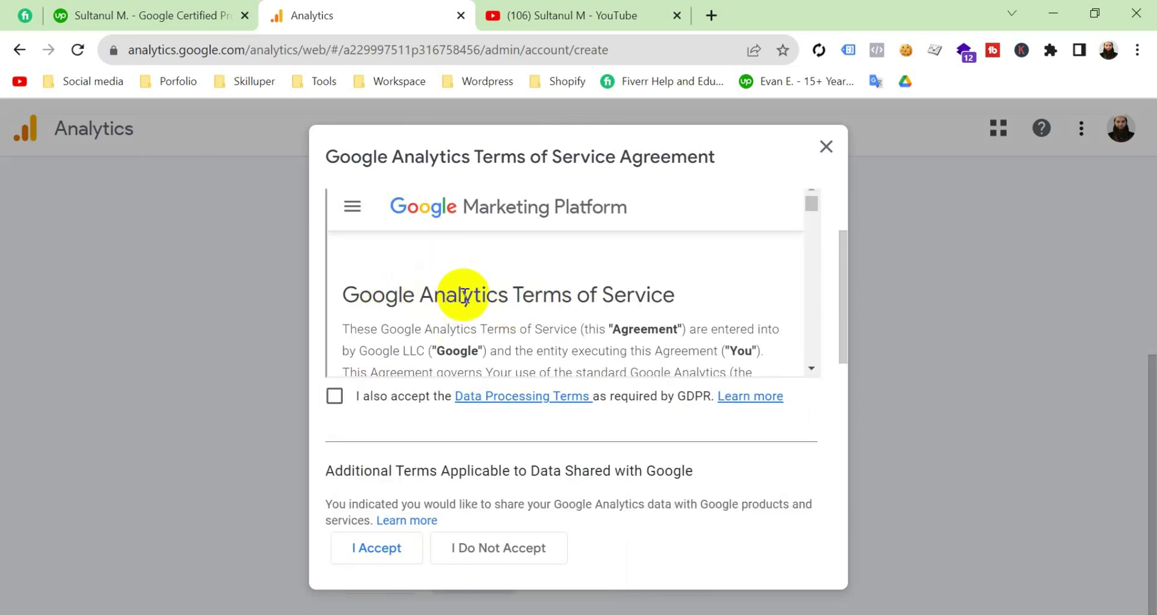
{"action": "scroll", "coordinate": [533, 329], "scroll_direction": "down", "scroll_amount": 5}
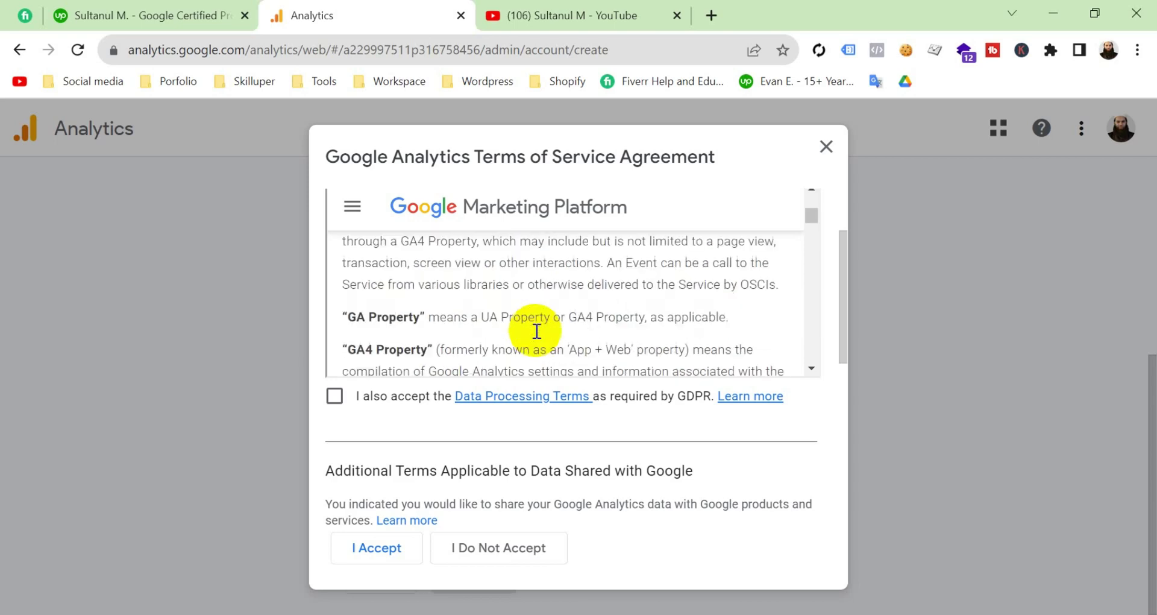
{"action": "scroll", "coordinate": [537, 331], "scroll_direction": "down", "scroll_amount": 10}
{"action": "left_click", "coordinate": [335, 396]}
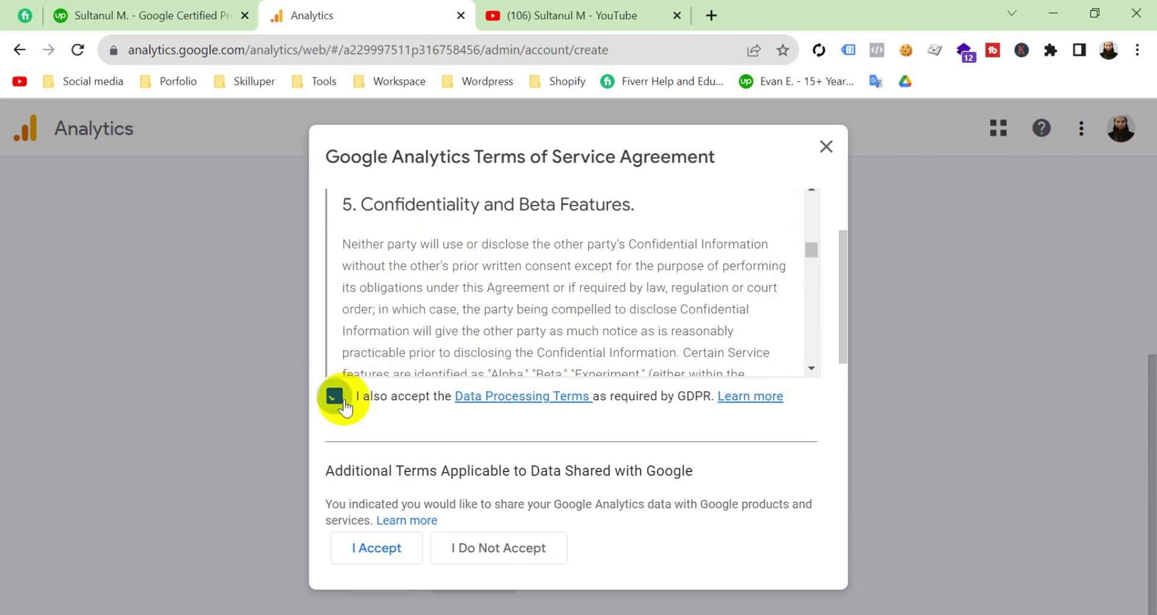
{"action": "left_click", "coordinate": [384, 554]}
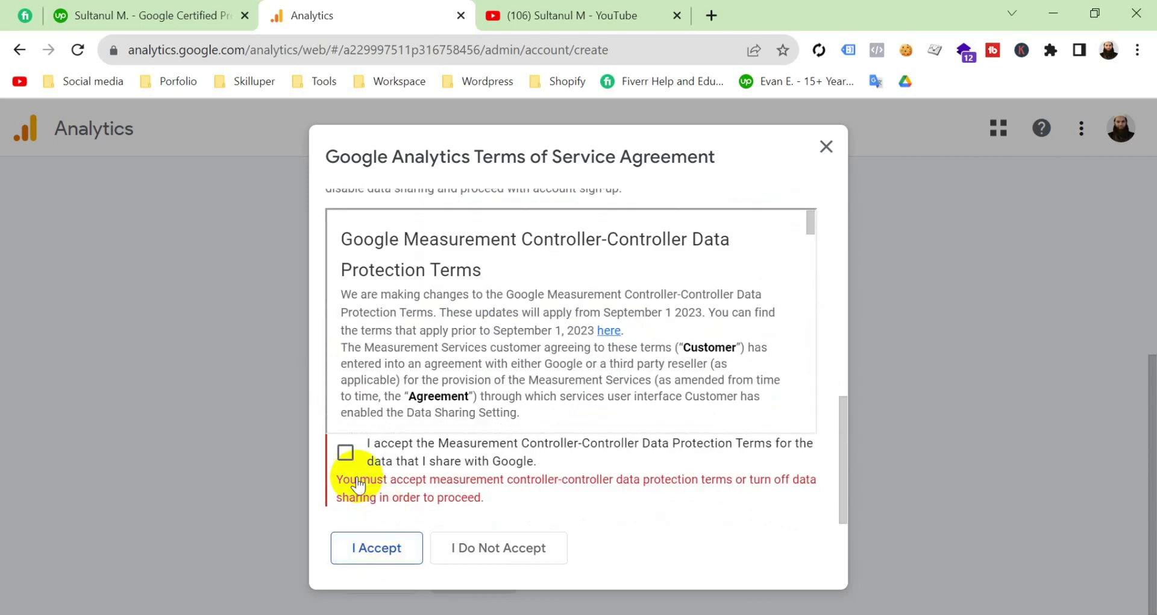
{"action": "left_click", "coordinate": [344, 453]}
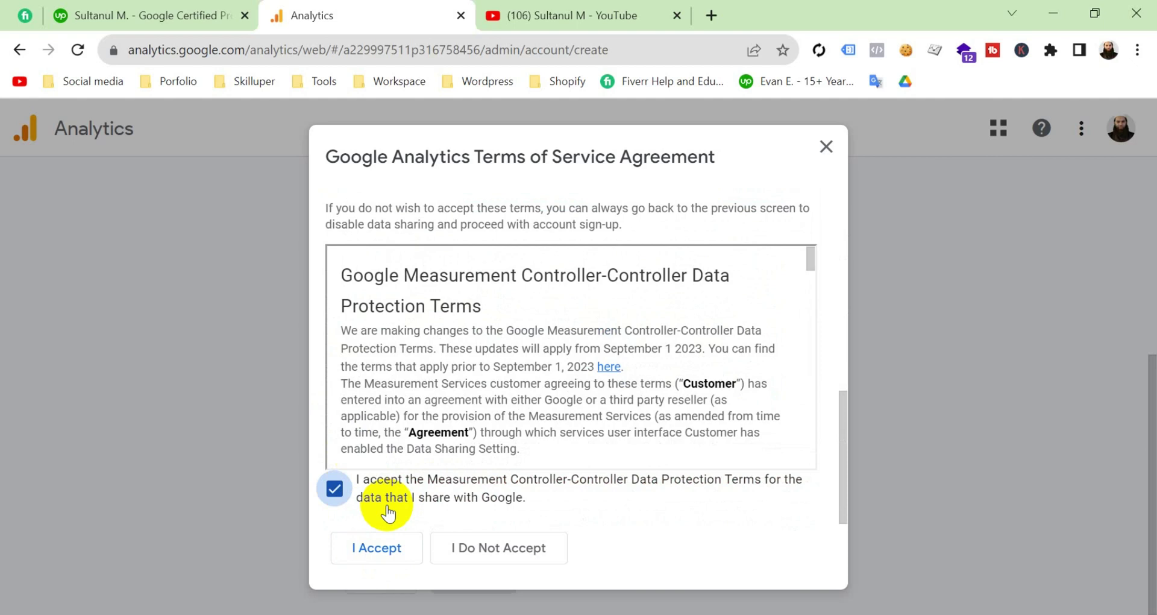
{"action": "left_click", "coordinate": [380, 549]}
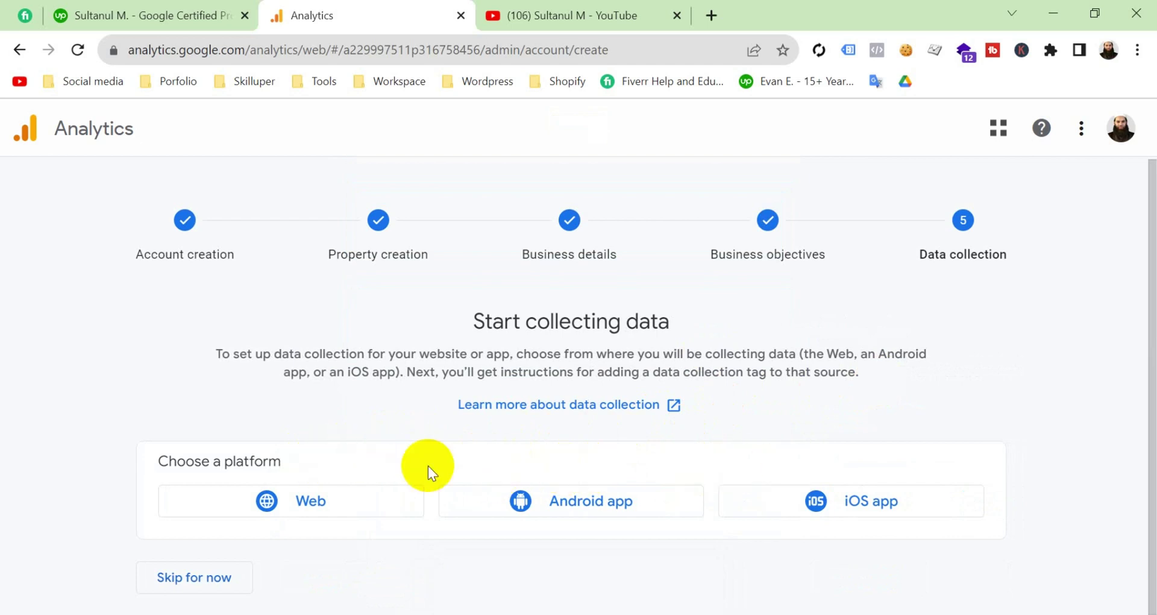
{"action": "left_click", "coordinate": [323, 505]}
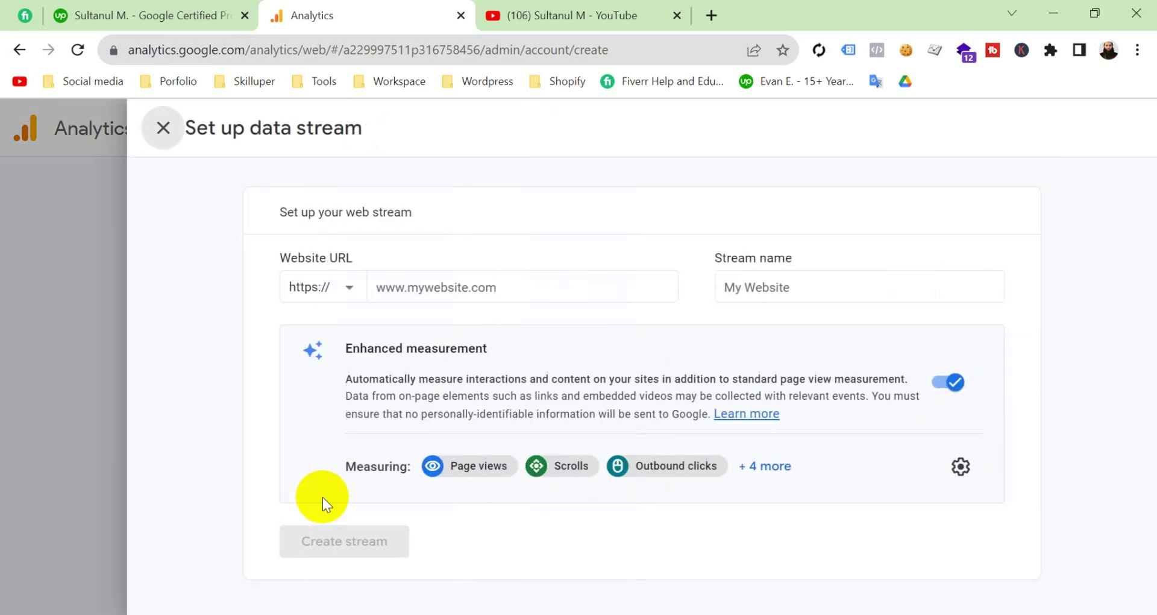
{"action": "left_click", "coordinate": [445, 280]}
{"action": "type", "text": "https://dev-shodaipati.pantheonsite.io/"}
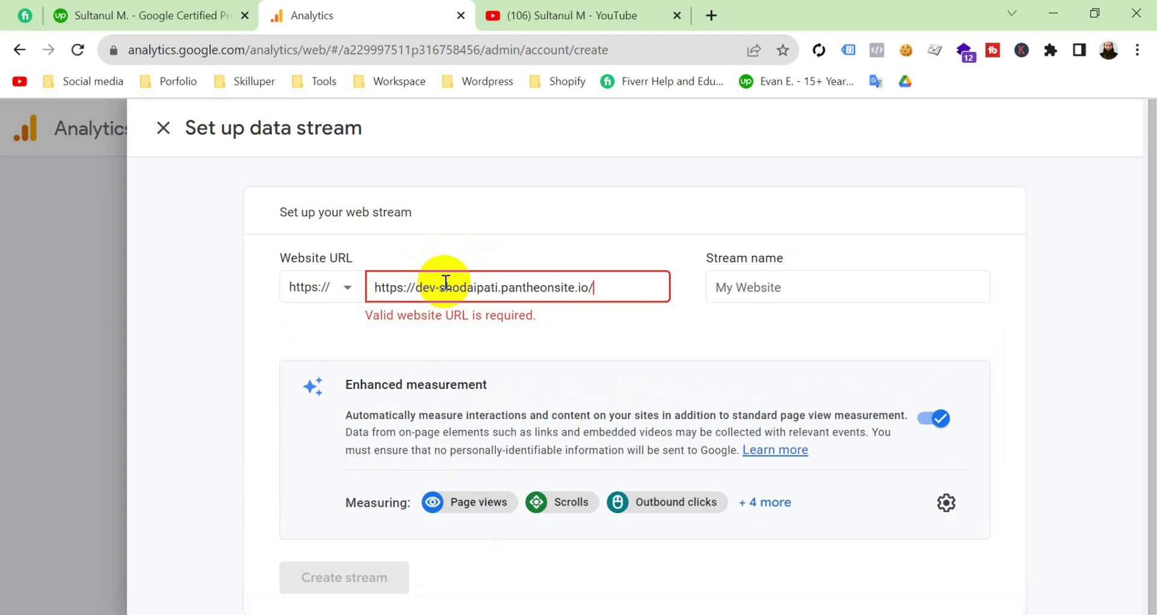
{"action": "left_click", "coordinate": [415, 286]}
{"action": "key", "text": "BackSpace"}
{"action": "key", "text": "BackSpace"}
{"action": "key", "text": "BackSpace"}
{"action": "key", "text": "BackSpace"}
{"action": "key", "text": "BackSpace"}
{"action": "key", "text": "BackSpace"}
{"action": "key", "text": "BackSpace"}
{"action": "key", "text": "BackSpace"}
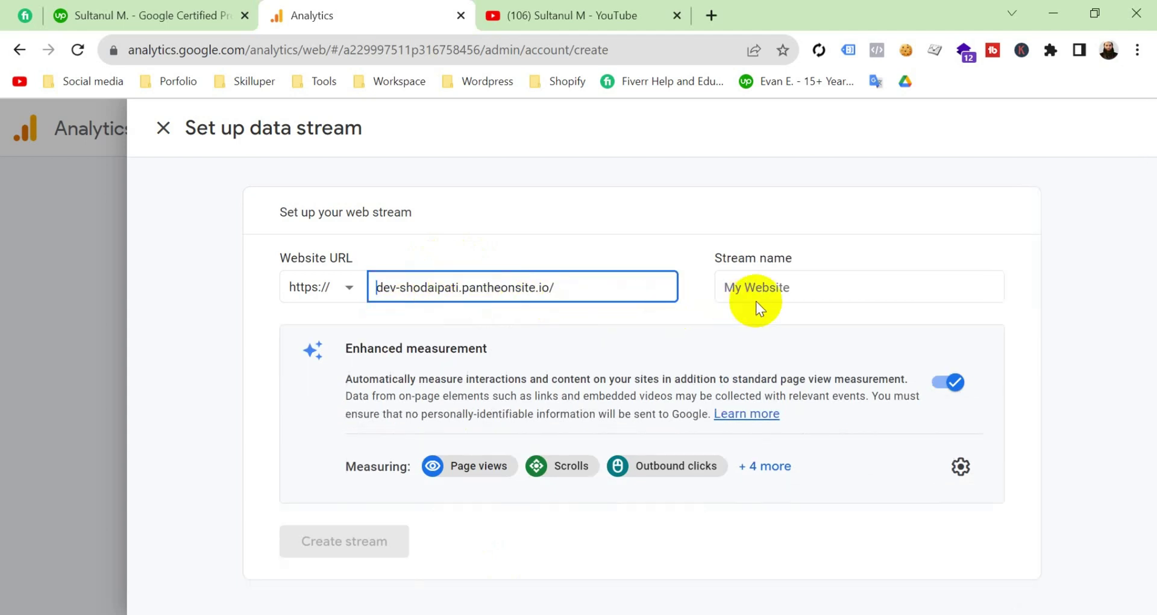
- Name the web stream ShodaiPati and create it with enhanced measurement enabled
{"action": "left_click", "coordinate": [732, 287]}
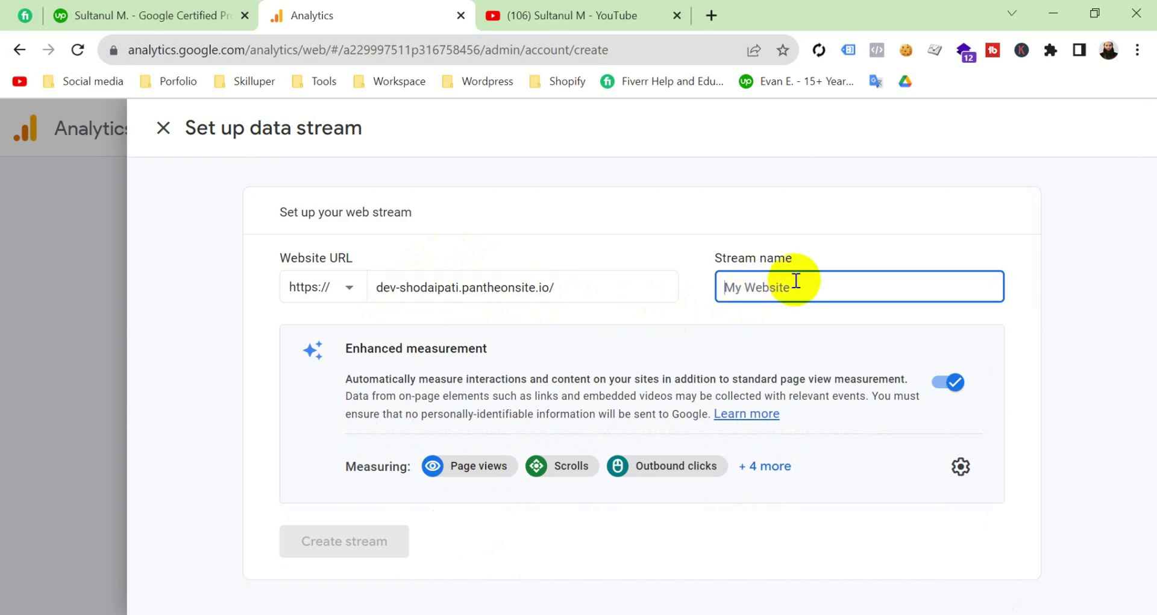
{"action": "type", "text": "Sho"}
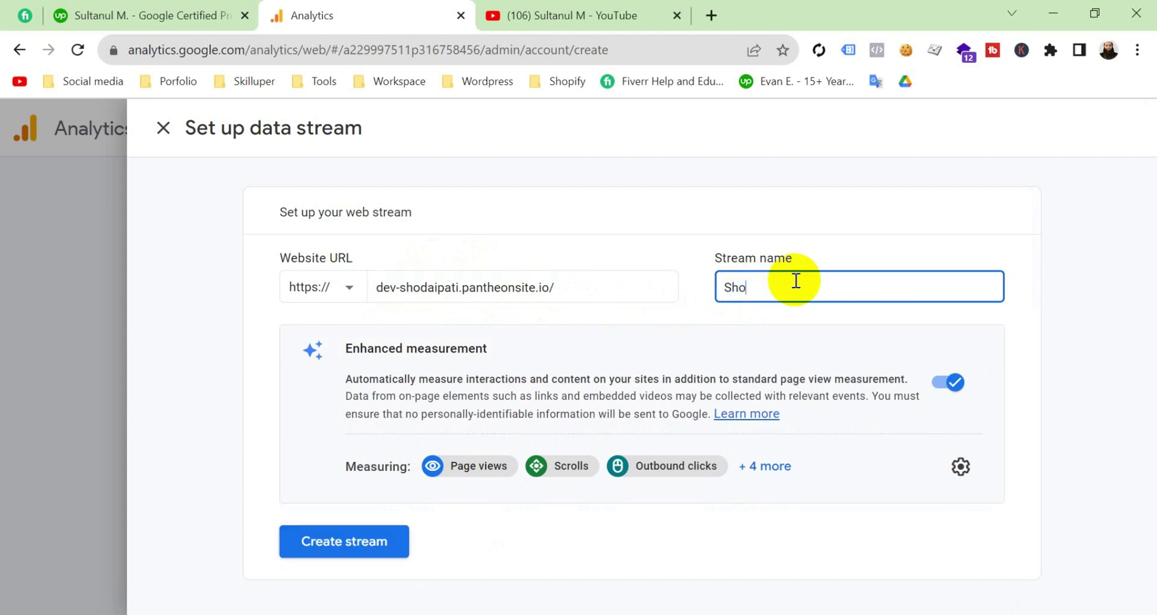
{"action": "type", "text": "daiPati"}
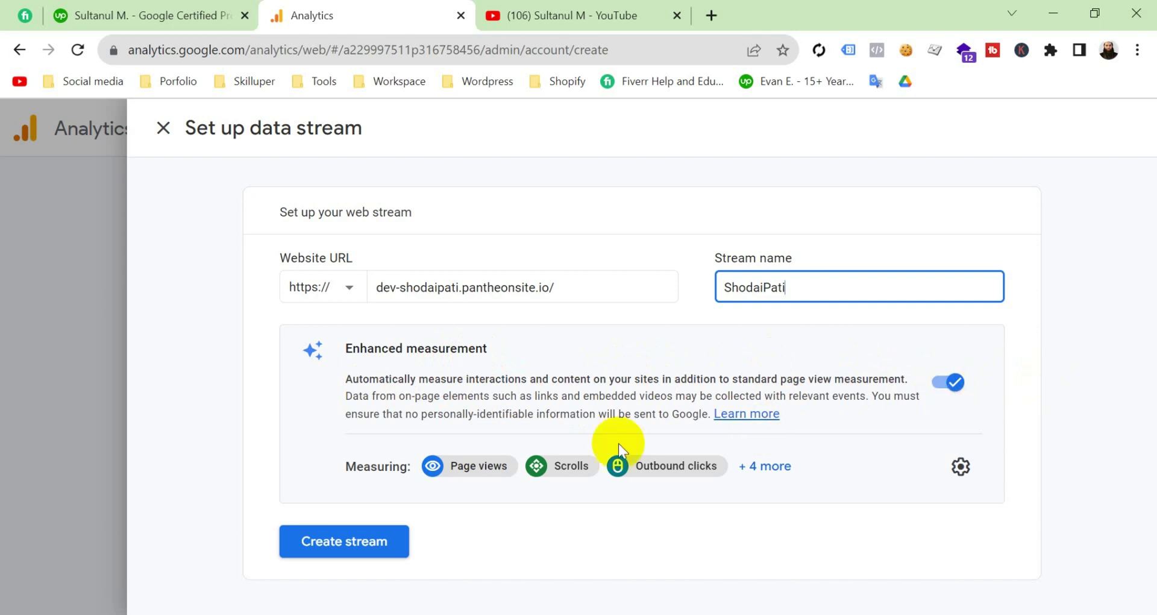
{"action": "left_click", "coordinate": [355, 543]}
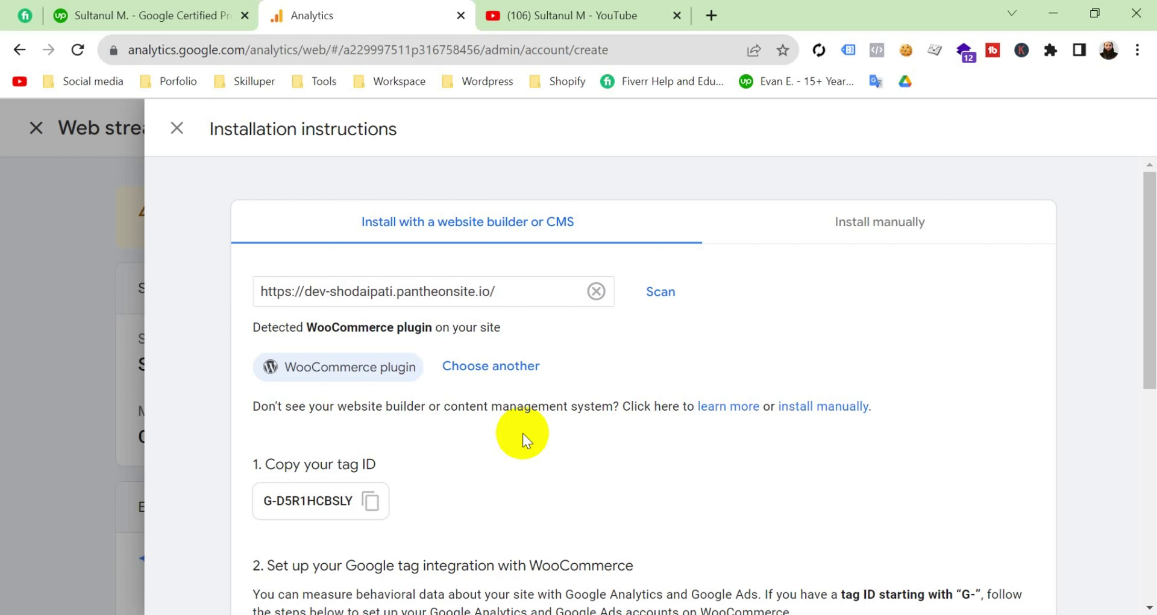
- Close the tag installation instructions and finish the data collection setup, continuing to the Analytics home page
{"action": "key", "text": "Escape"}
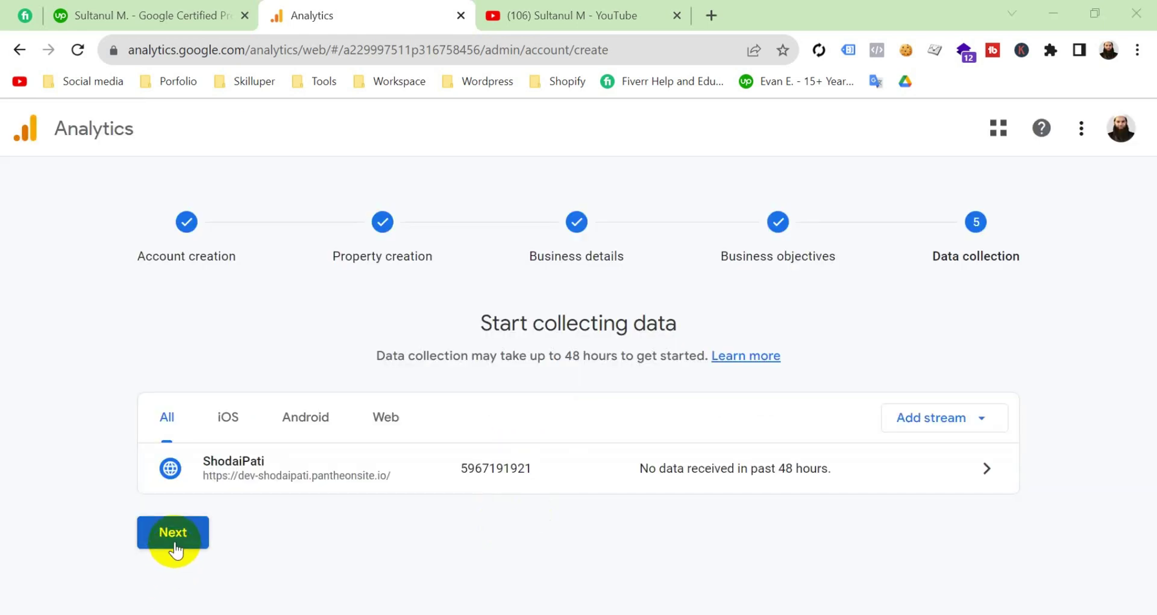
{"action": "left_click", "coordinate": [175, 545]}
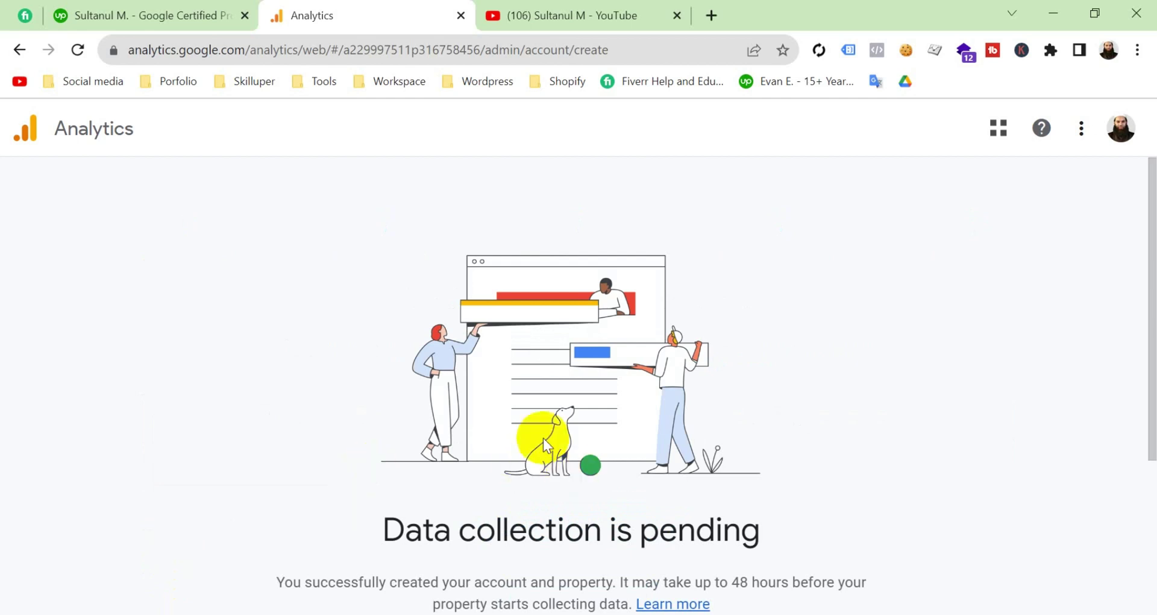
{"action": "scroll", "coordinate": [699, 524], "scroll_direction": "down", "scroll_amount": 4}
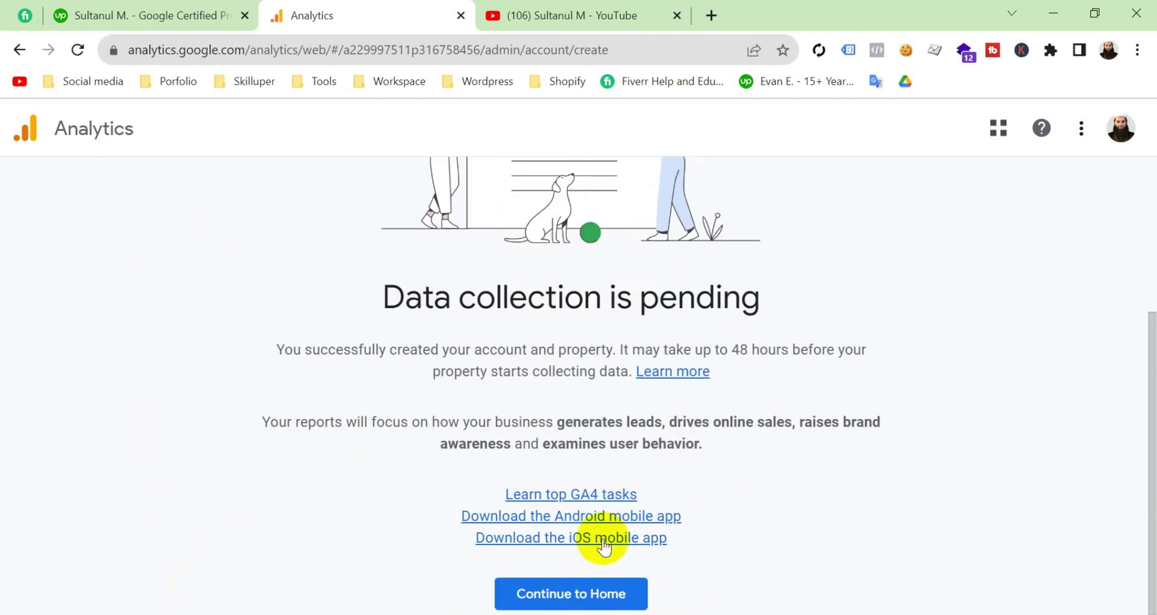
{"action": "left_click", "coordinate": [582, 592]}
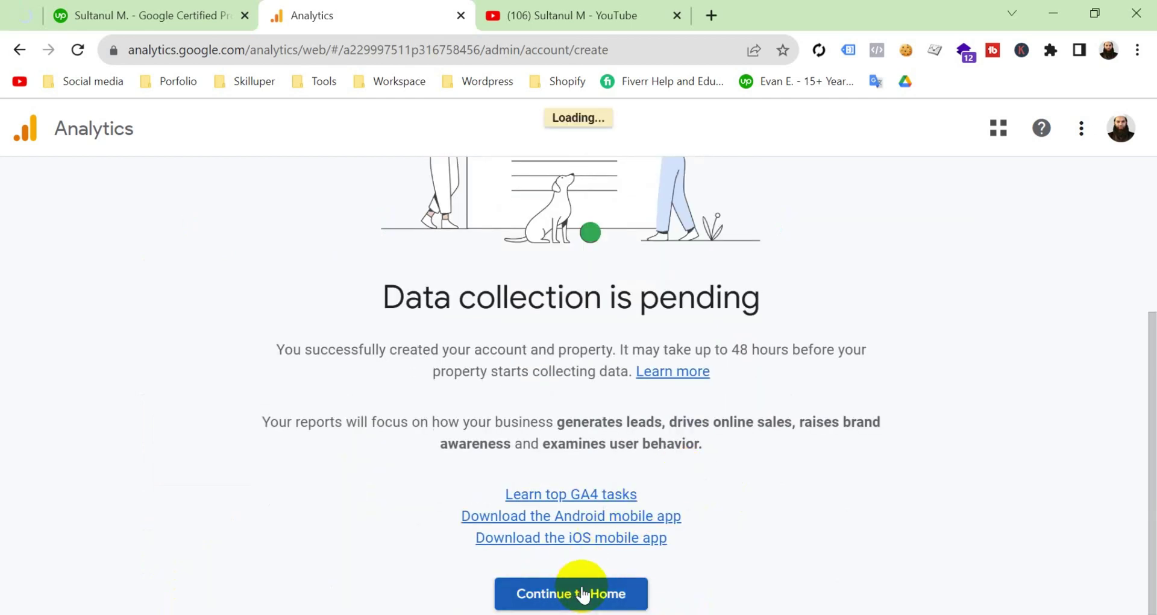